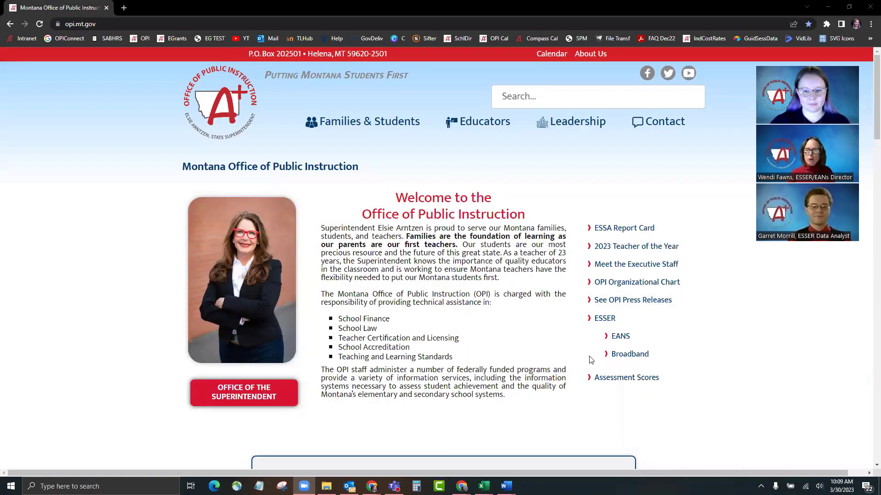
Step: From the ESSER section, open the red ESSER Data Collection Year 3 page in a new tab
left_click(604, 320)
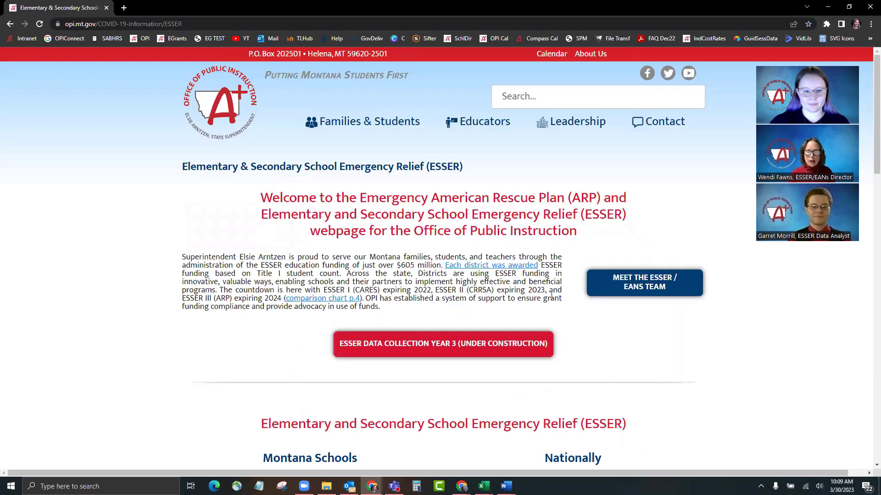
left_click(425, 348)
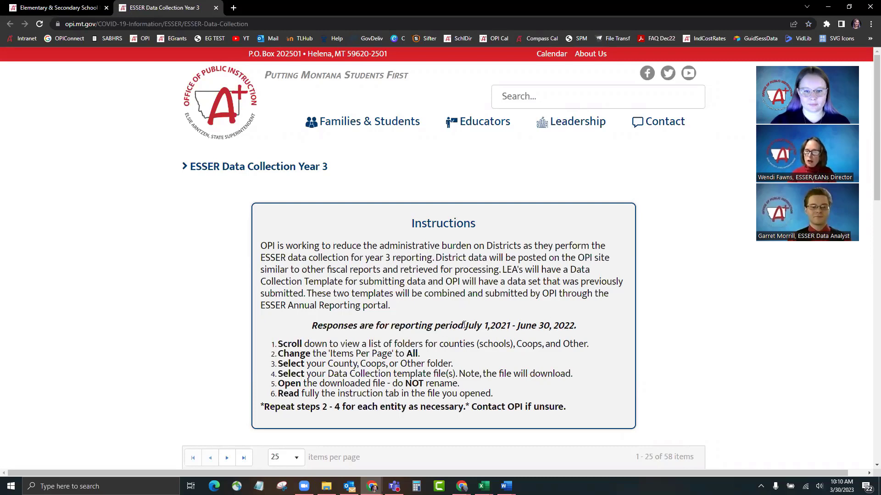
Step: Highlight the reporting period dates, then scroll down to the counties and coops folder list
left_click_drag(463, 326, 577, 326)
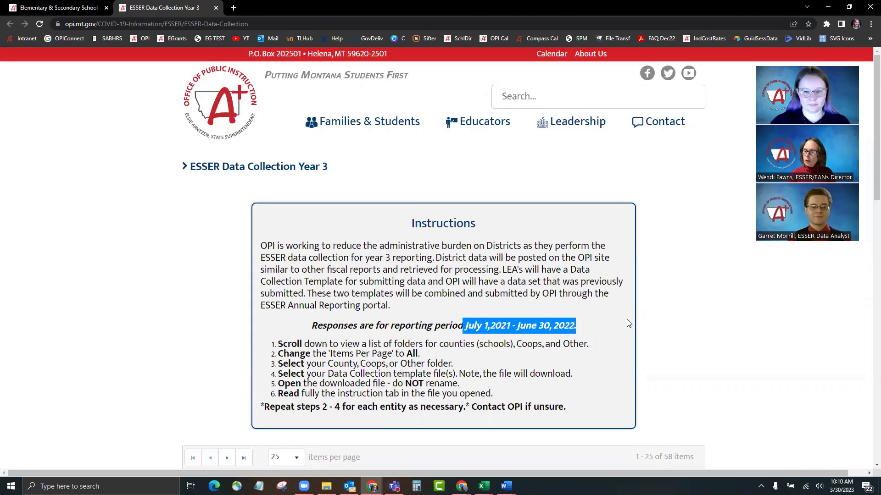
left_click(593, 331)
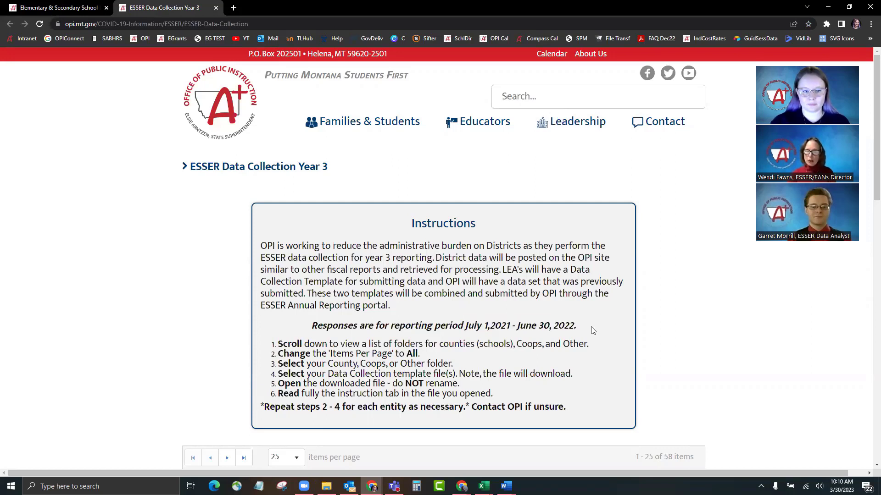
scroll(722, 309, "down", 4)
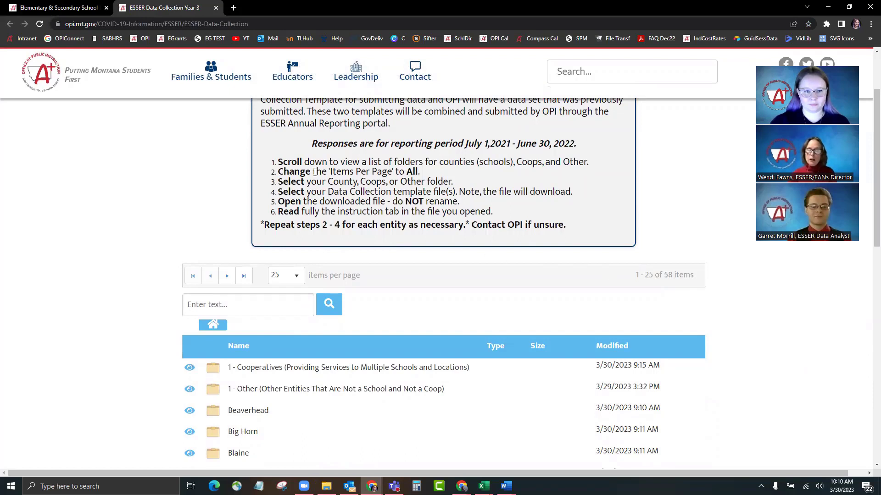
Step: Set items per page to All so all 58 folders appear on one page
left_click(296, 278)
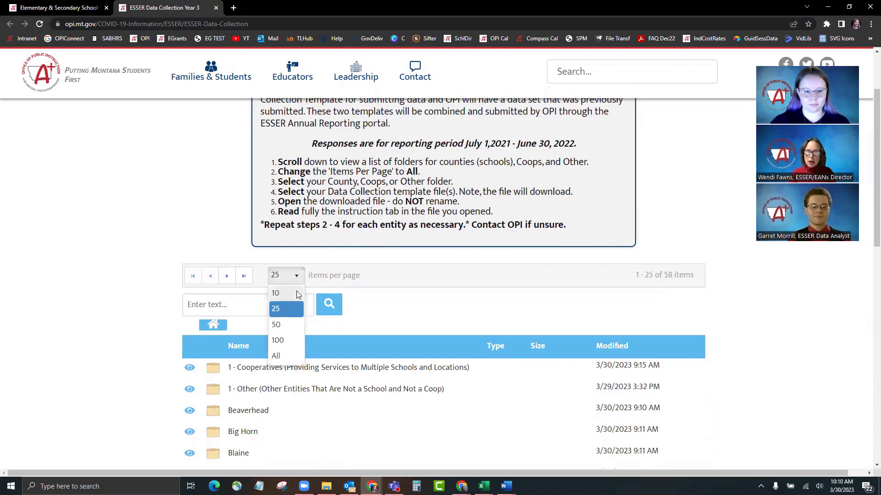
left_click(277, 357)
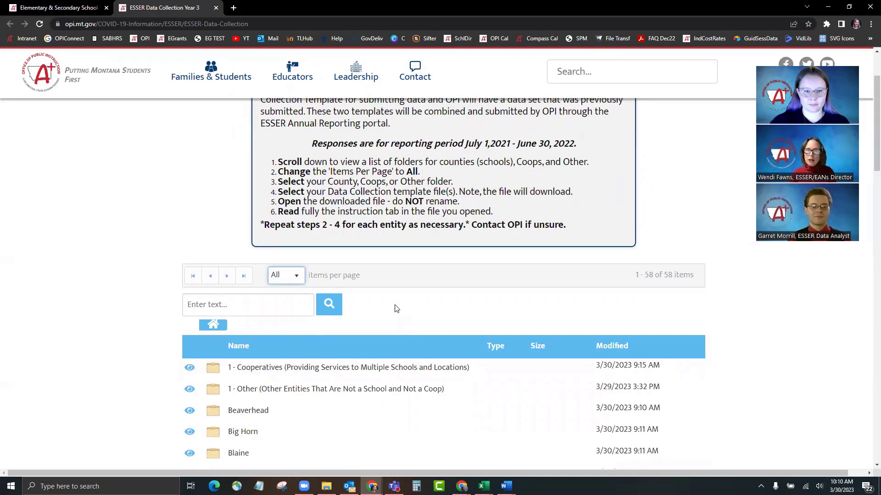
scroll(379, 310, "down", 2)
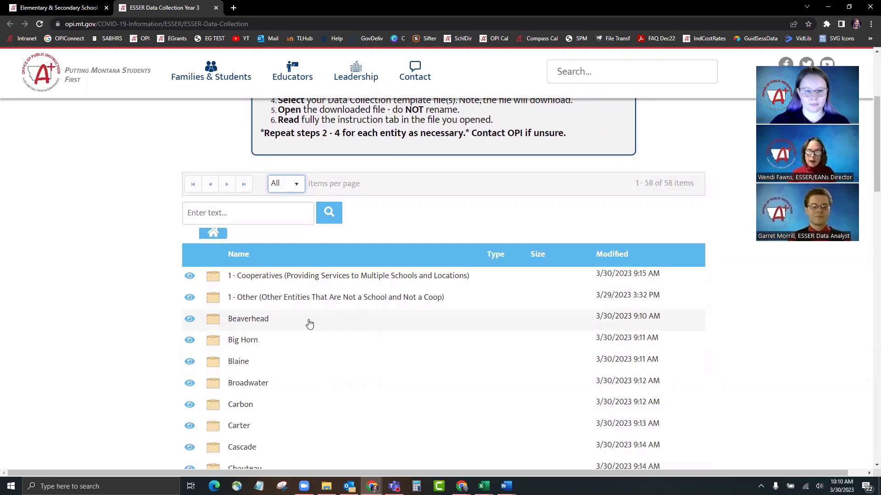
Step: Download Beaverhead County H S-0006.xlsx from the Beaverhead folder and switch to it in Excel
left_click(248, 321)
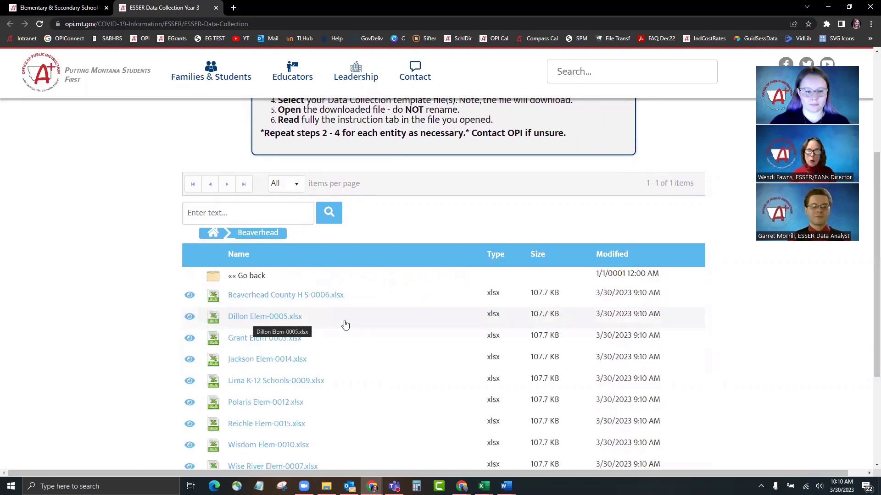
left_click(323, 297)
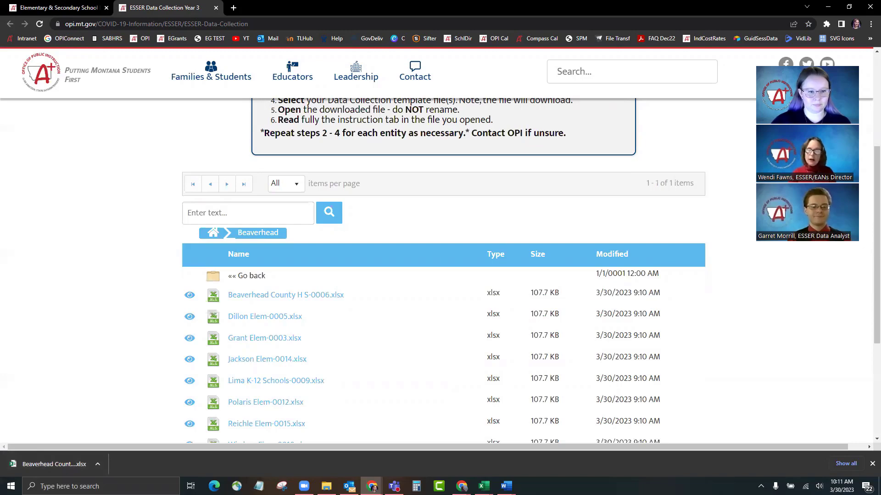
key("alt+Tab")
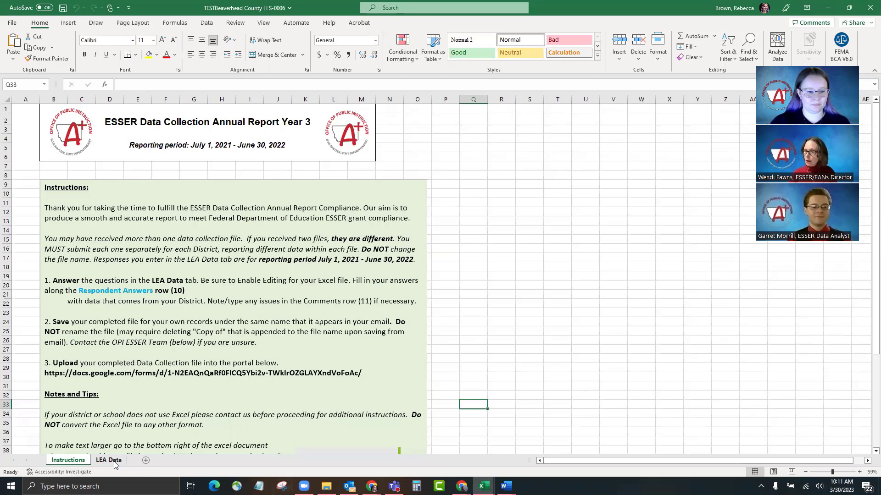
left_click(115, 463)
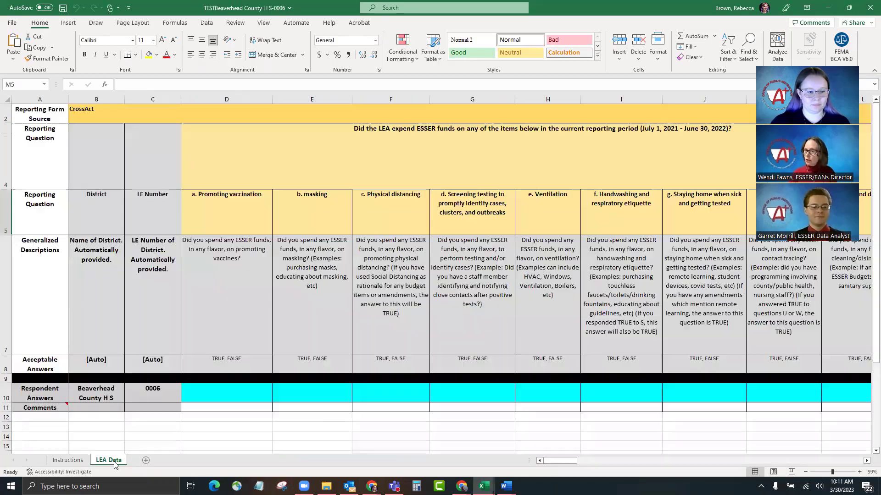
left_click(66, 461)
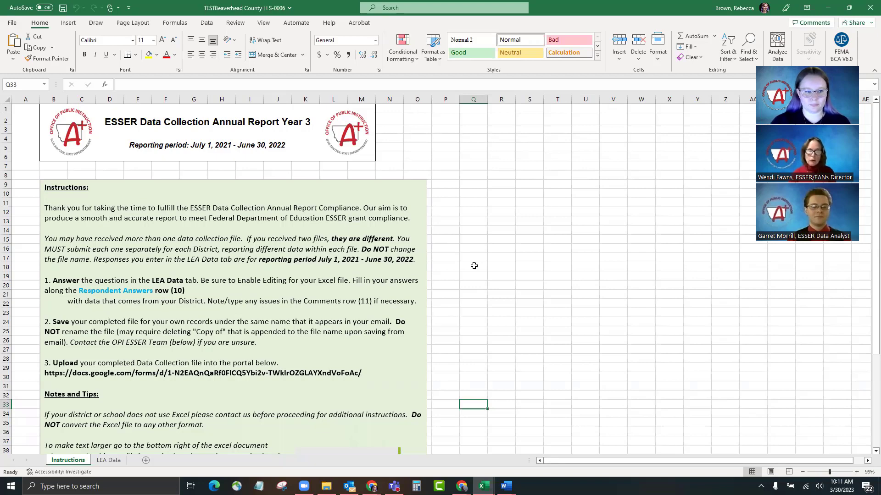
scroll(474, 265, "down", 1)
scroll(473, 266, "down", 1)
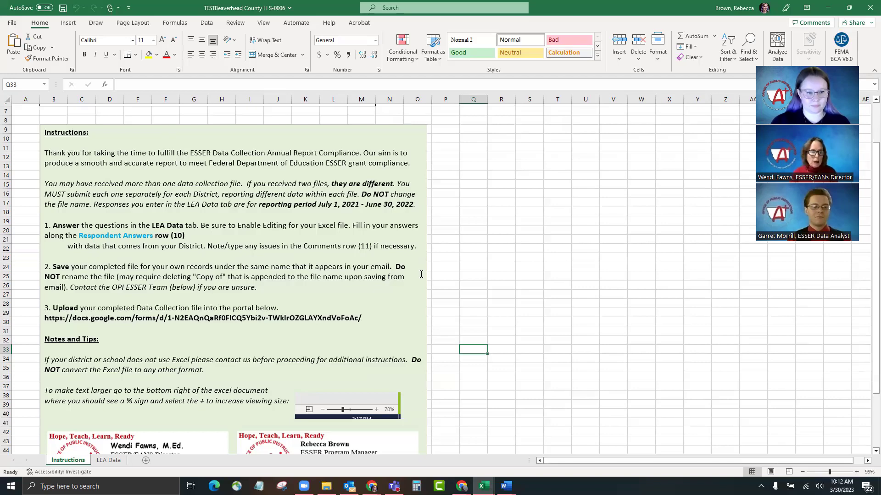
Step: Scroll the Instructions sheet down to row 51 to reveal the contact cards and Submission Link
scroll(403, 282, "down", 2)
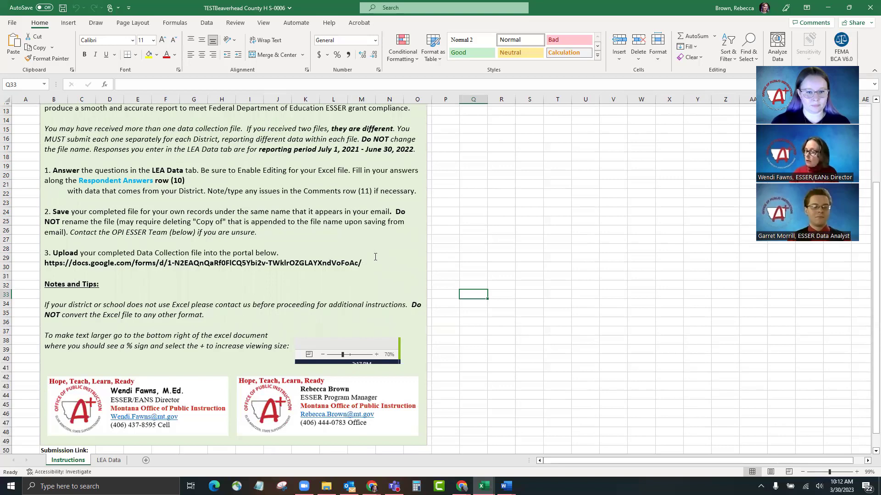
scroll(376, 252, "down", 1)
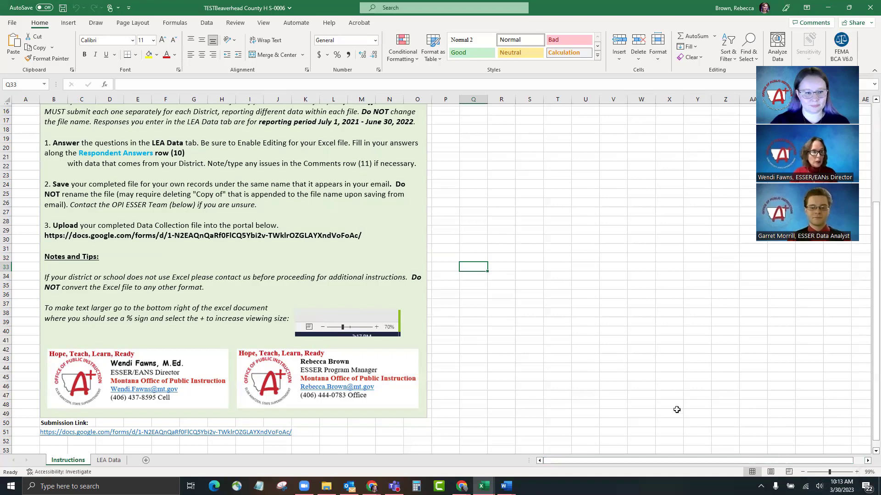
left_click(108, 461)
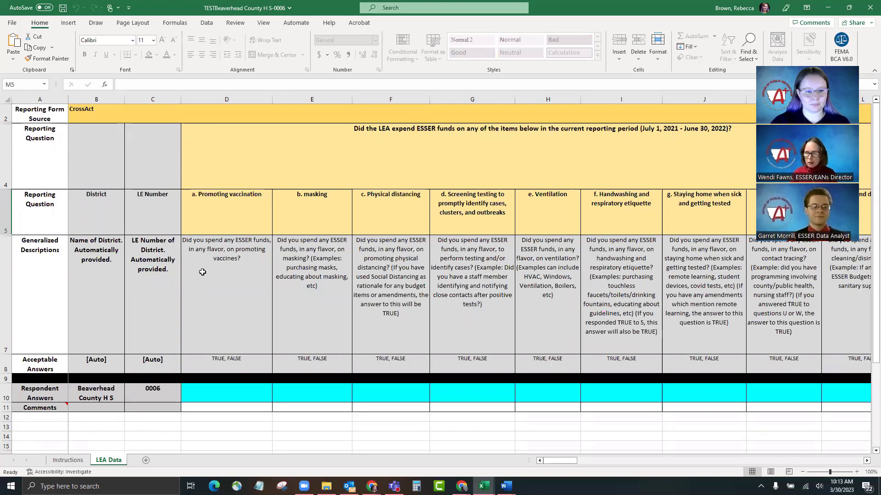
left_click(203, 272)
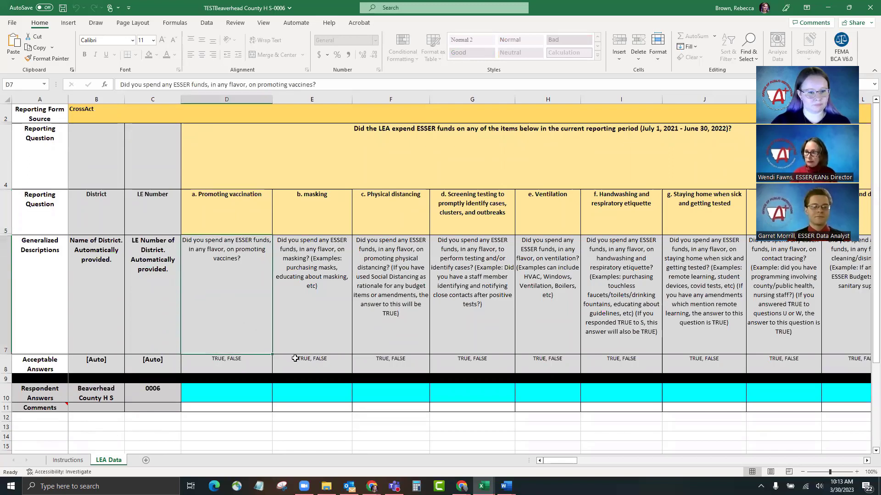
left_click(309, 335)
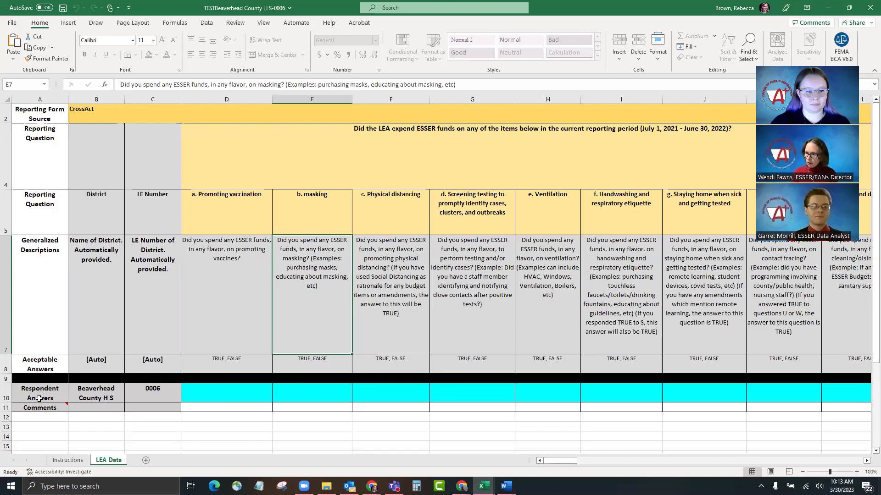
left_click(6, 397)
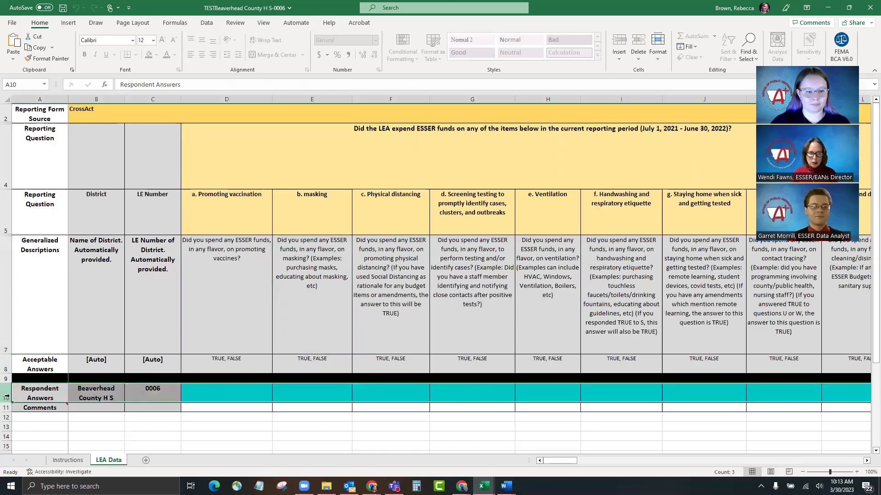
left_click(227, 395)
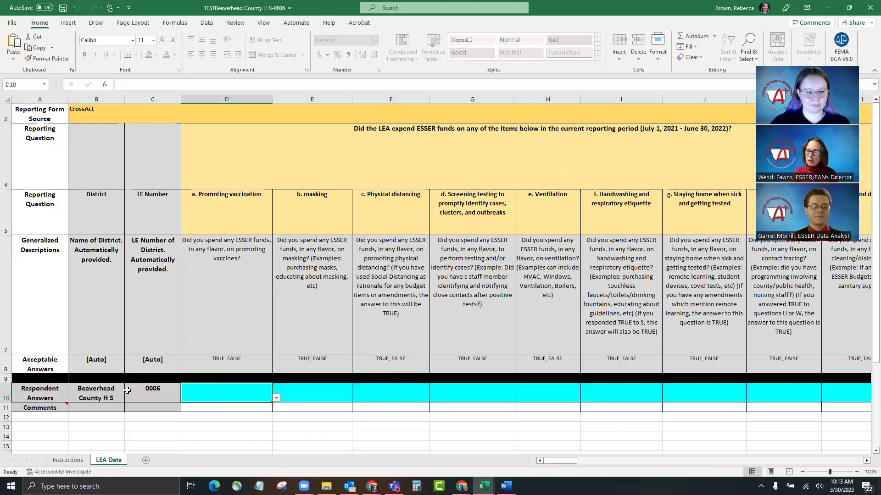
left_click(89, 390)
left_click(152, 393)
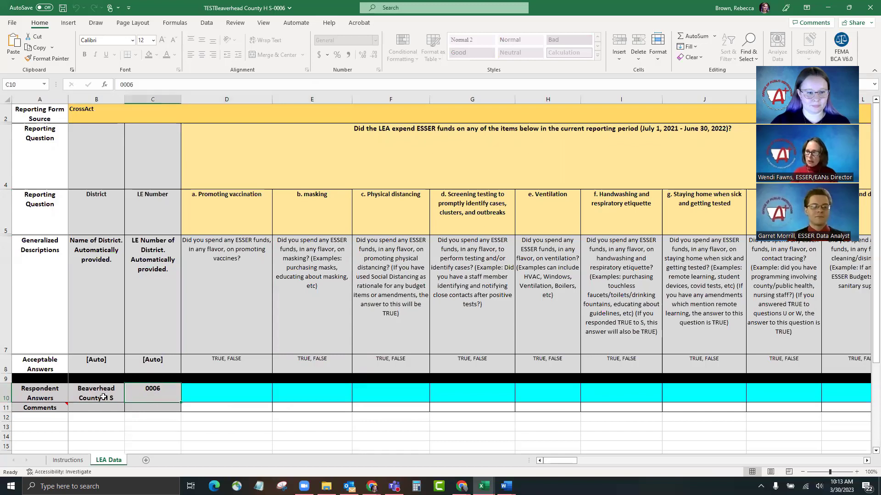
left_click(87, 397)
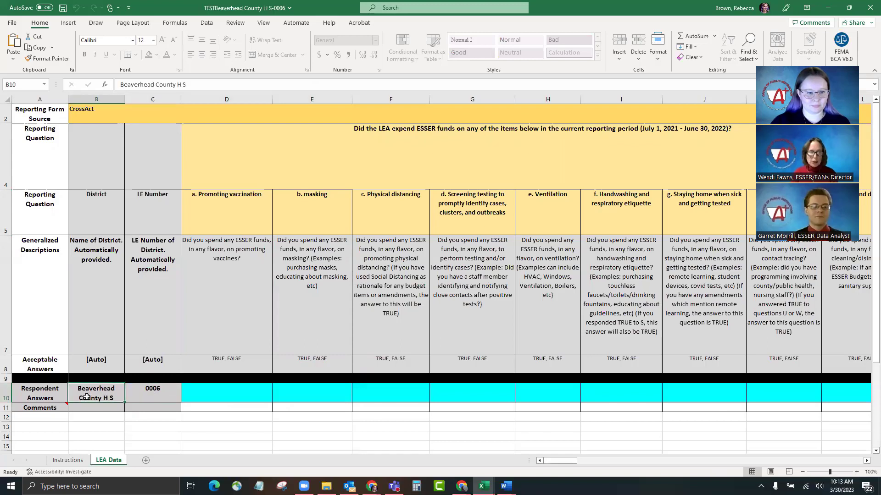
left_click(174, 397)
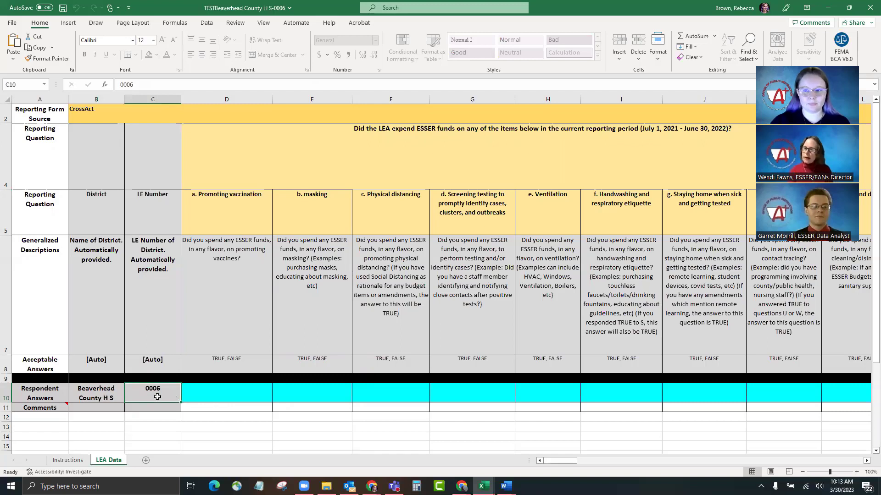
left_click(93, 395)
left_click(161, 399)
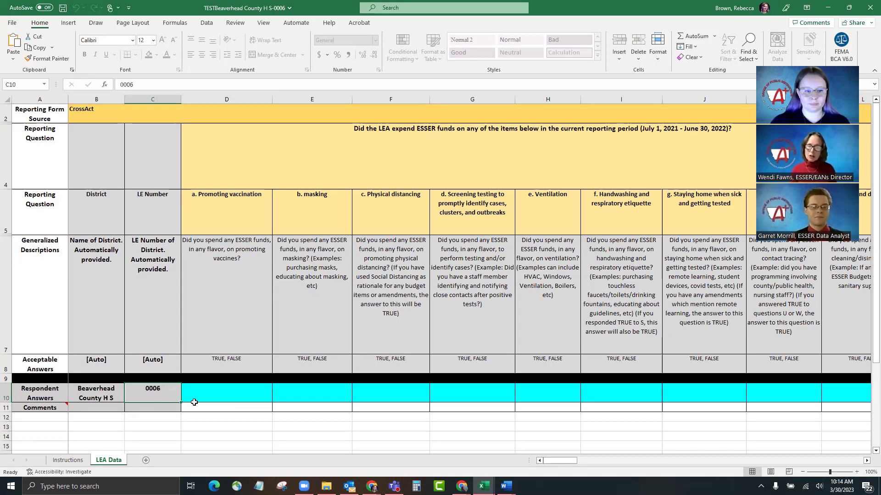
left_click(260, 399)
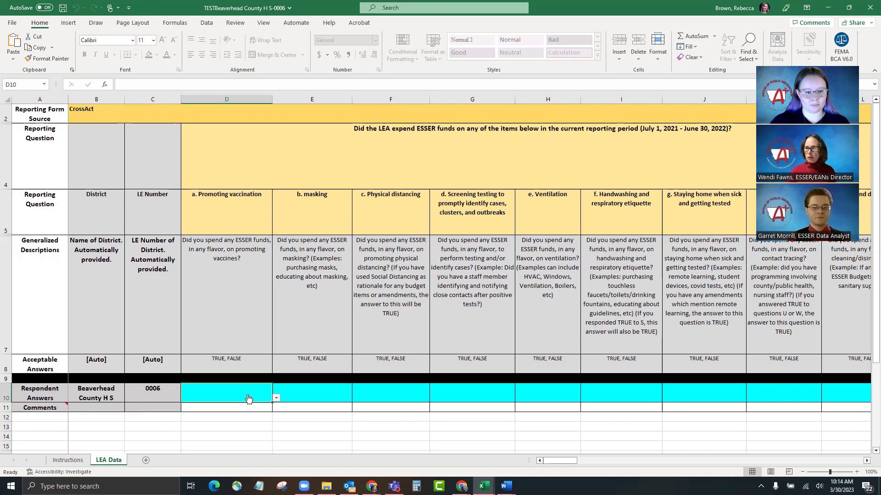
Step: Answer TRUE in D10 for promoting vaccination
key("alt+Down")
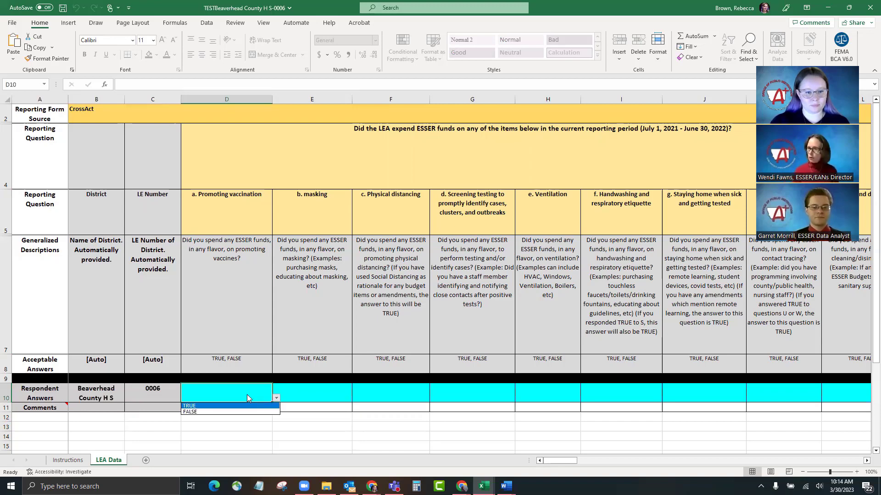
key("Escape")
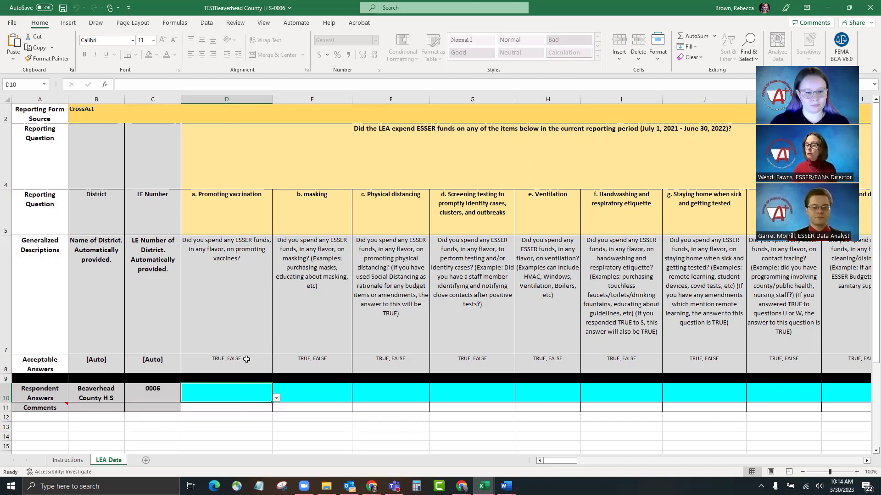
key("alt+Down")
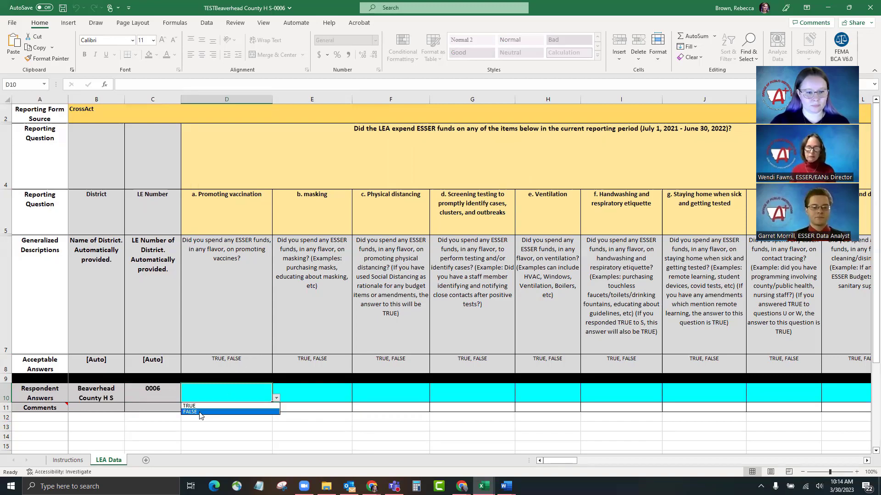
left_click(222, 397)
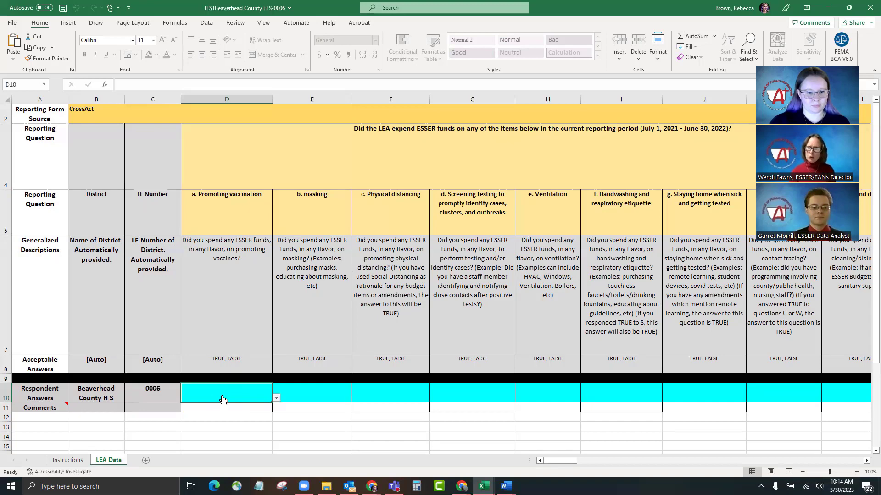
left_click(276, 398)
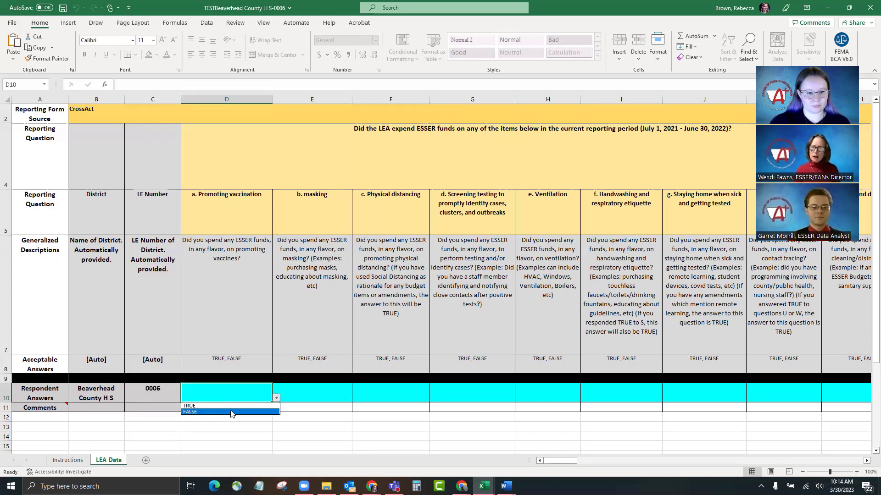
left_click(229, 406)
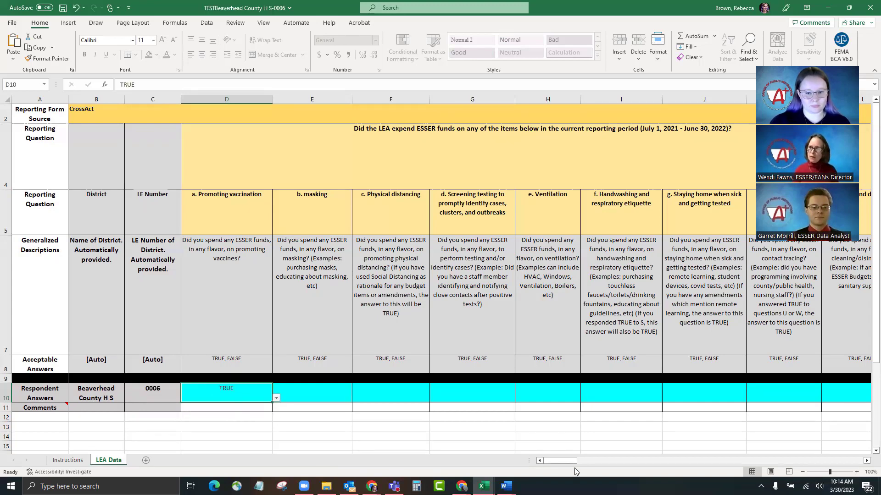
Step: Enter 'Narrative answer (1500 characters)' in AK10 as the other-data description
left_click_drag(557, 462, 715, 442)
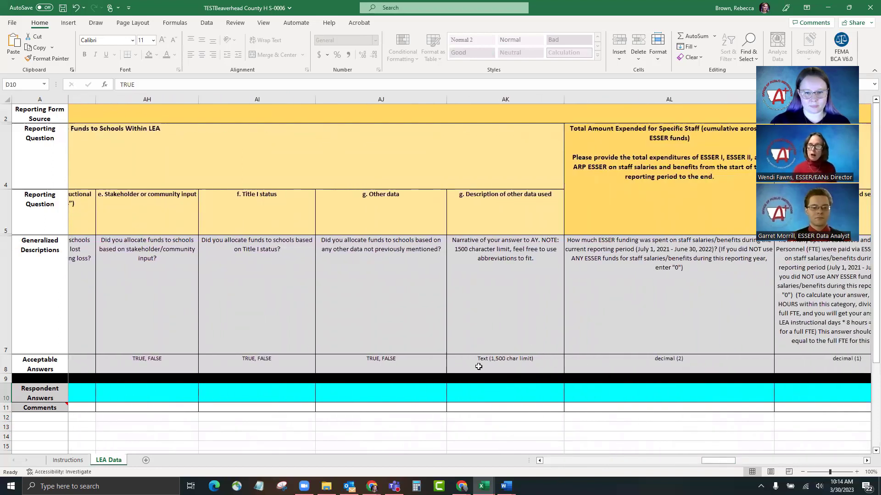
left_click(541, 371)
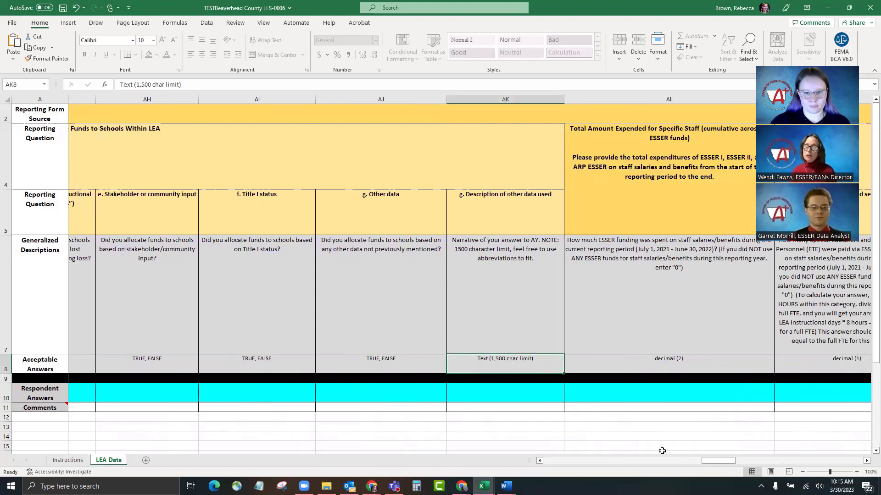
left_click_drag(712, 462, 718, 462)
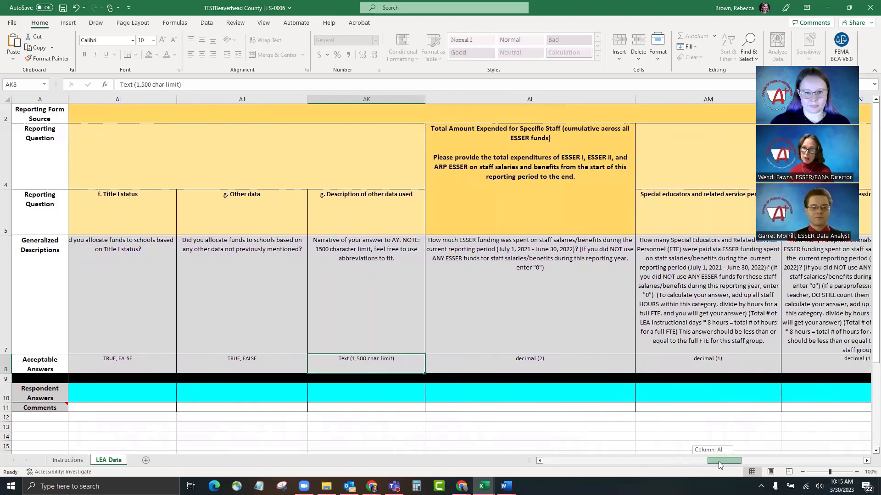
left_click(372, 394)
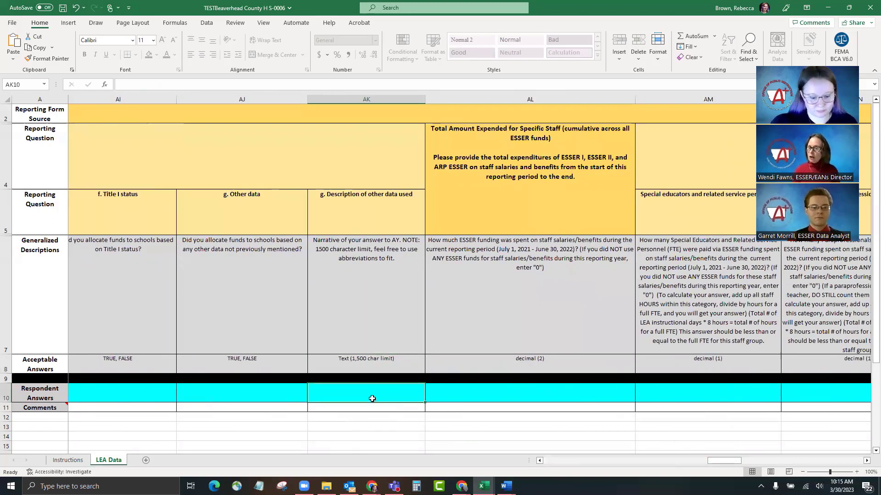
type("Narra")
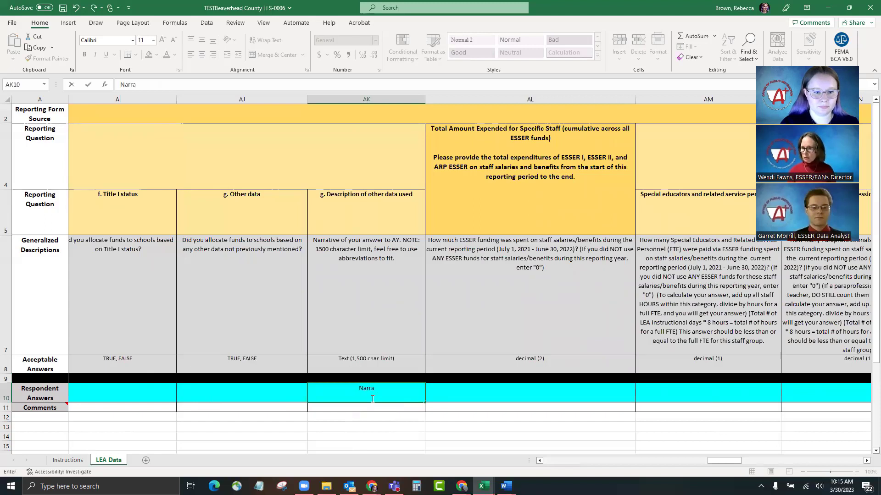
type("tive answer")
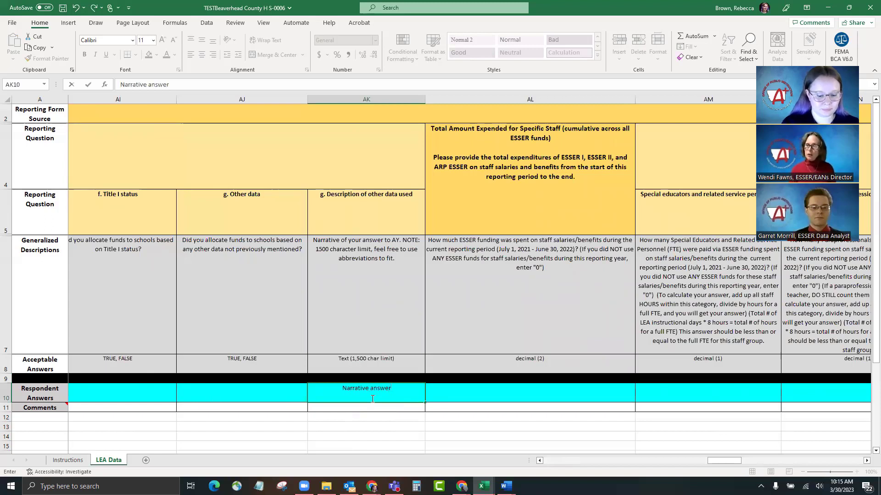
type(" (1500 char")
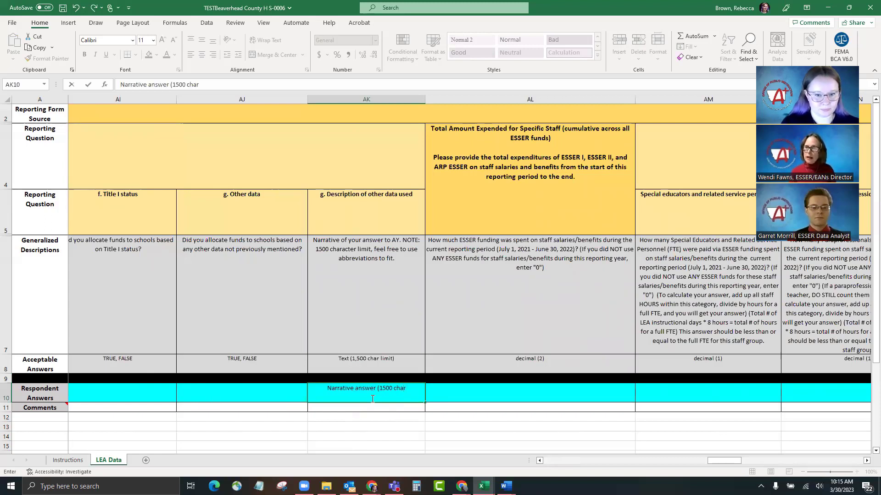
type("acters)")
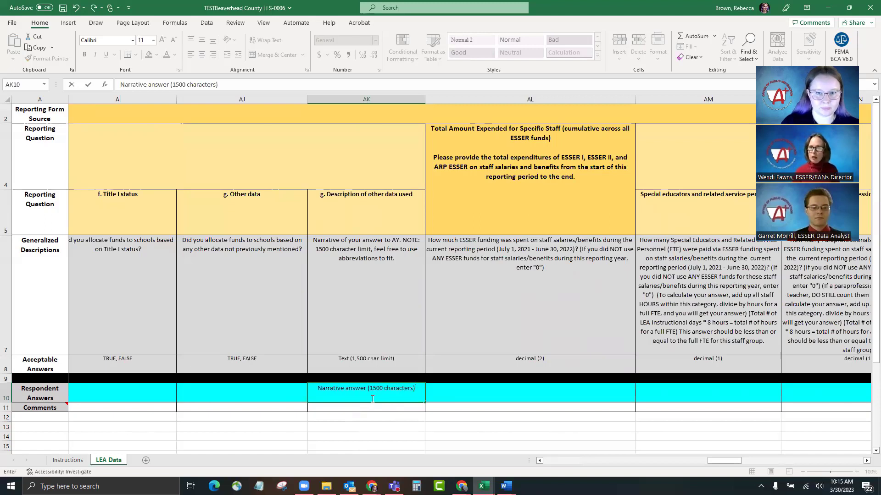
left_click(571, 365)
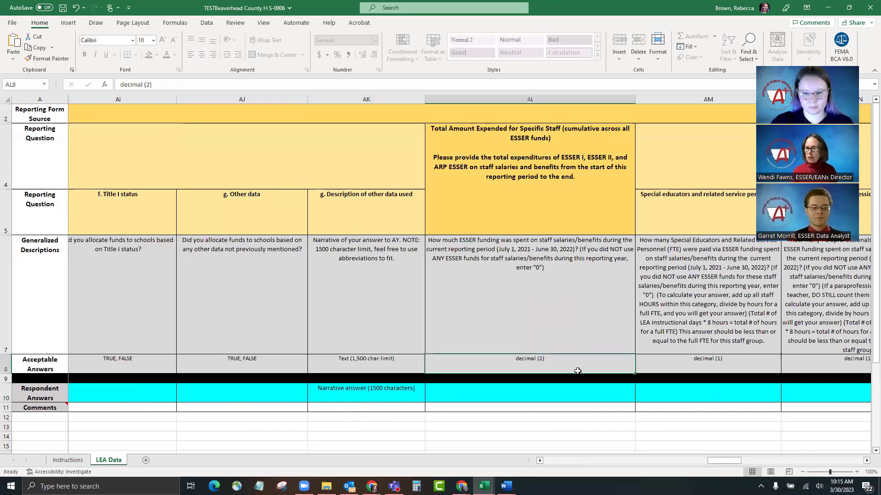
Step: Enter 2 special educator FTEs in AM10 and 10.5 staff salary spending in AL10
left_click(724, 362)
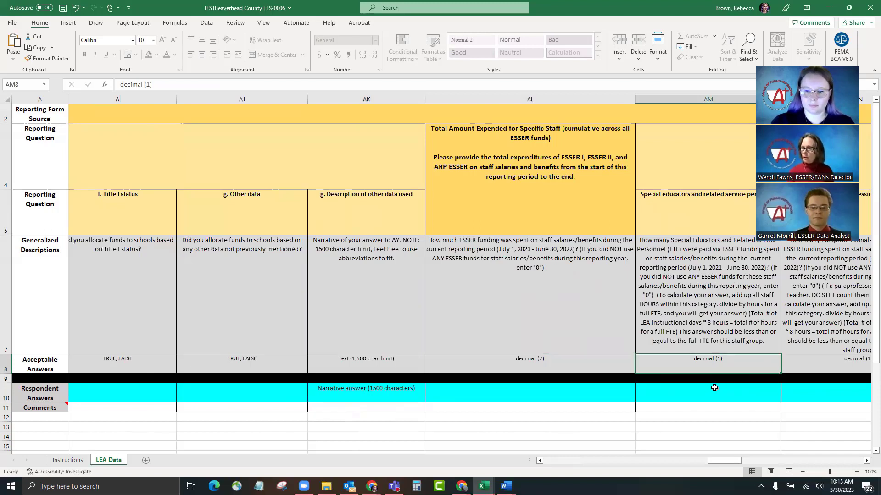
left_click(714, 388)
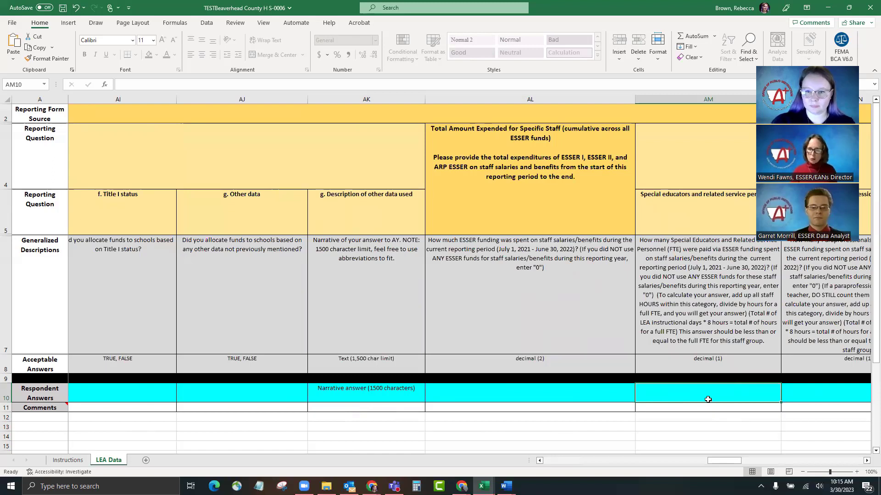
type("2")
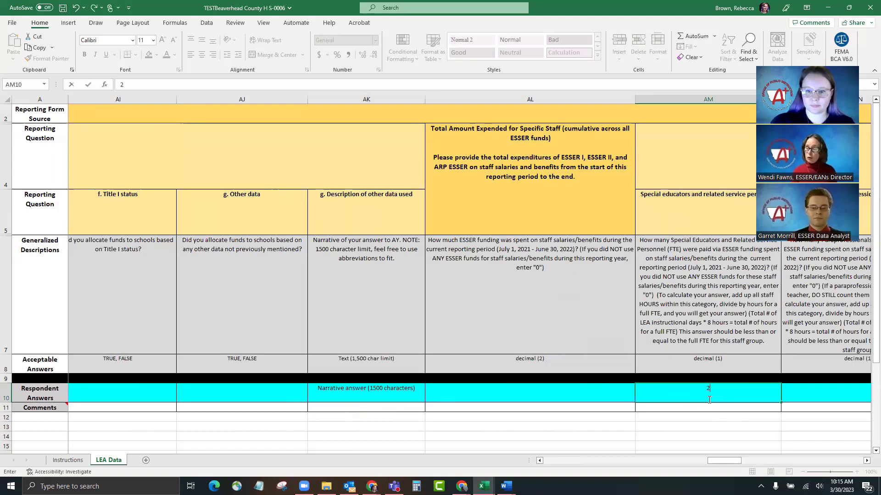
key("Left")
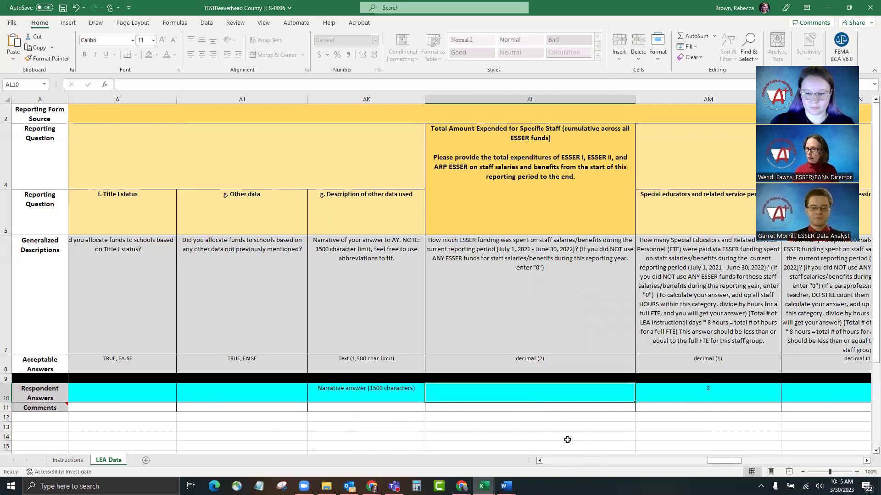
type("10.5")
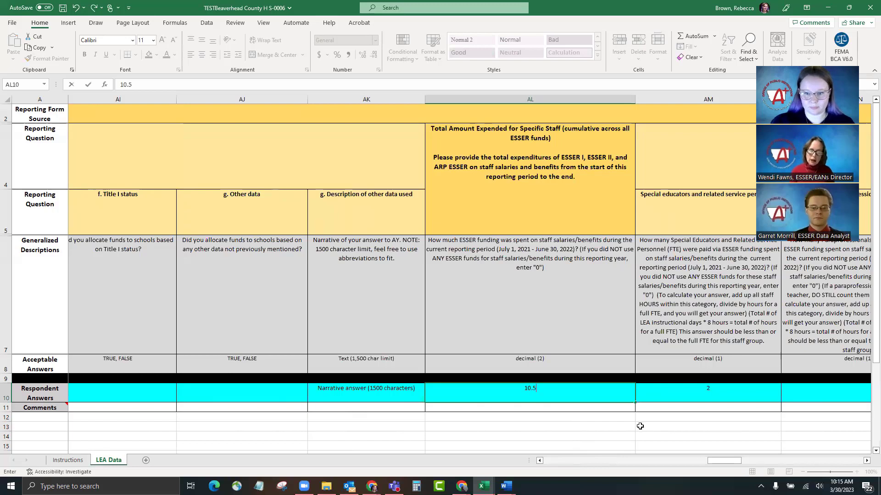
left_click(672, 395)
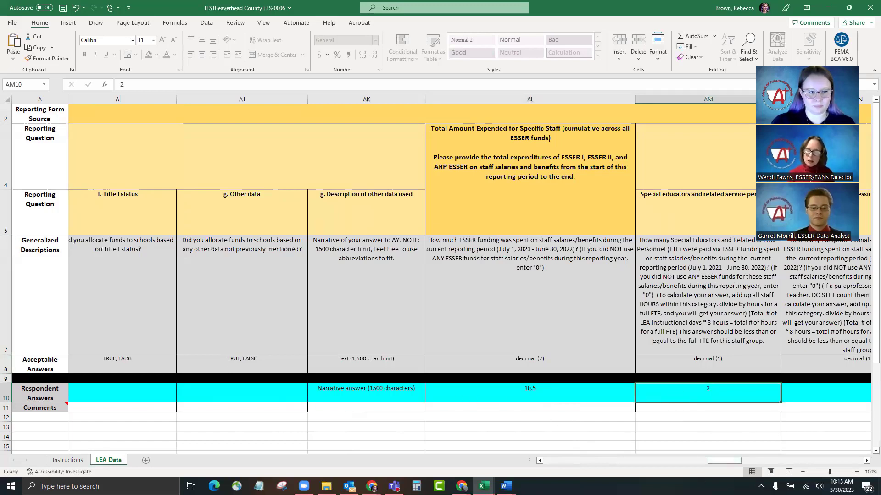
left_click(7, 364)
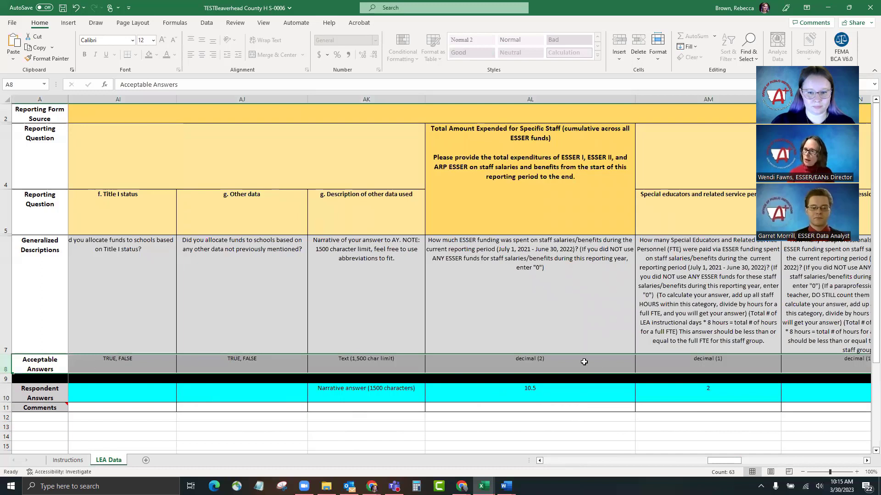
left_click(541, 361)
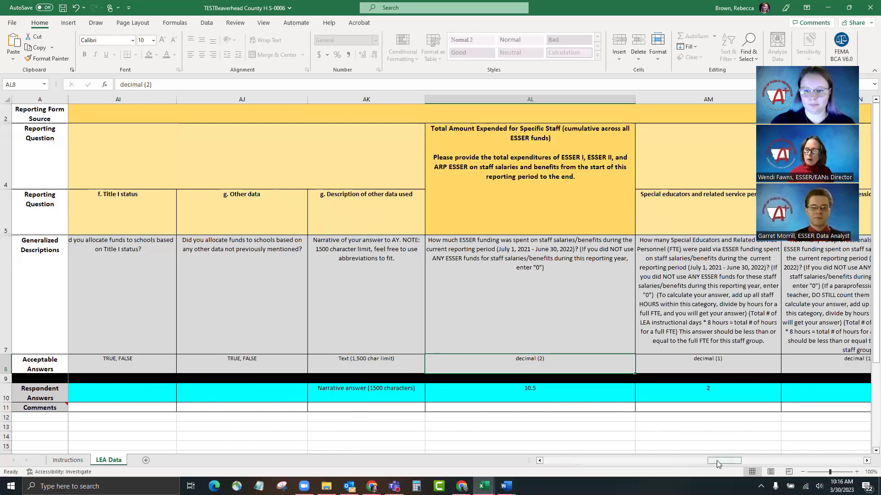
Step: Type 'Narrative description' into BJ10 and BK10 for other activities and outcomes
left_click_drag(718, 462, 852, 449)
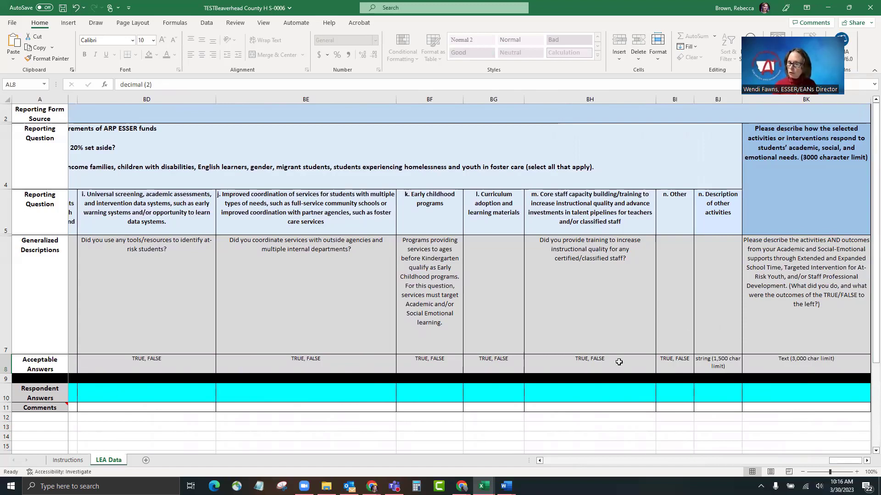
left_click(720, 364)
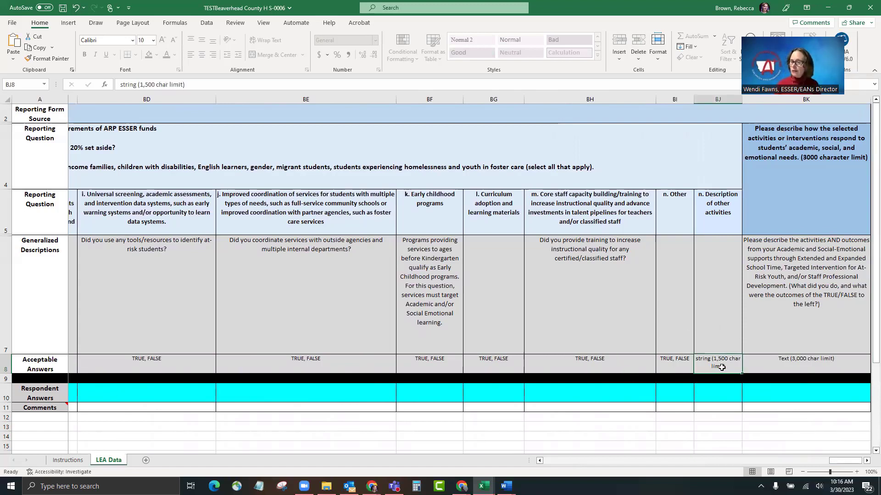
left_click(714, 391)
type("Nar")
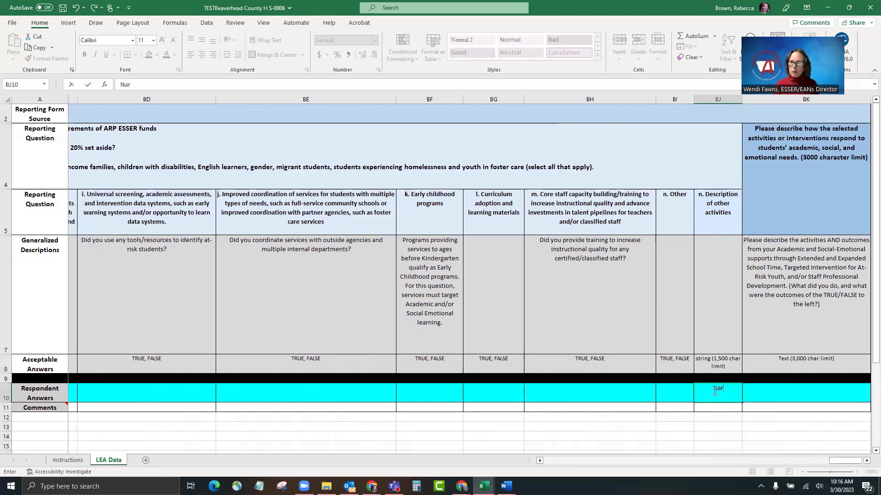
type("rative description")
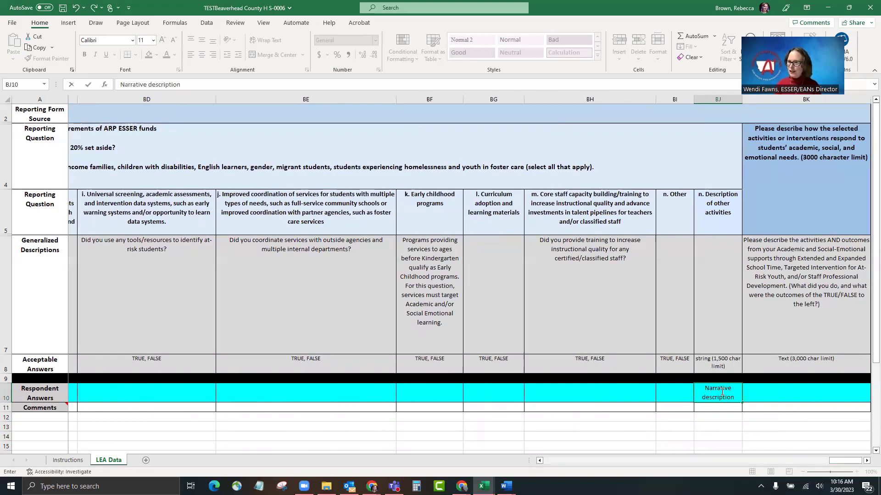
left_click(782, 396)
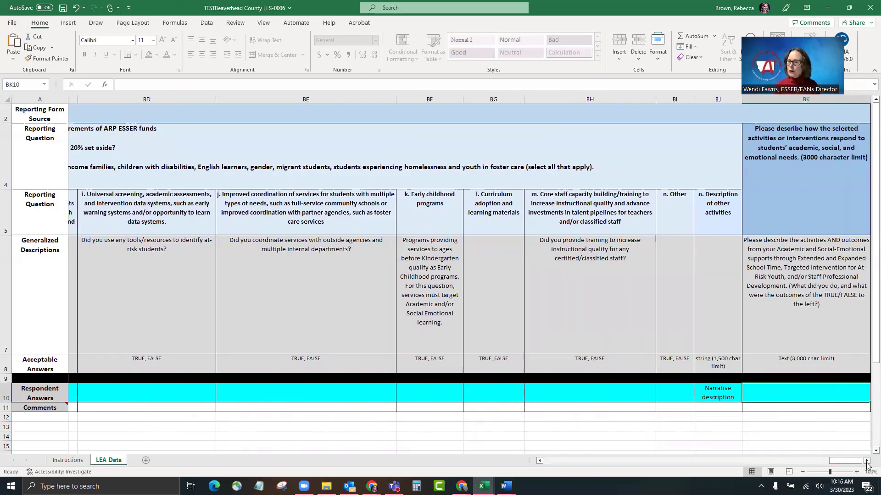
left_click(867, 461)
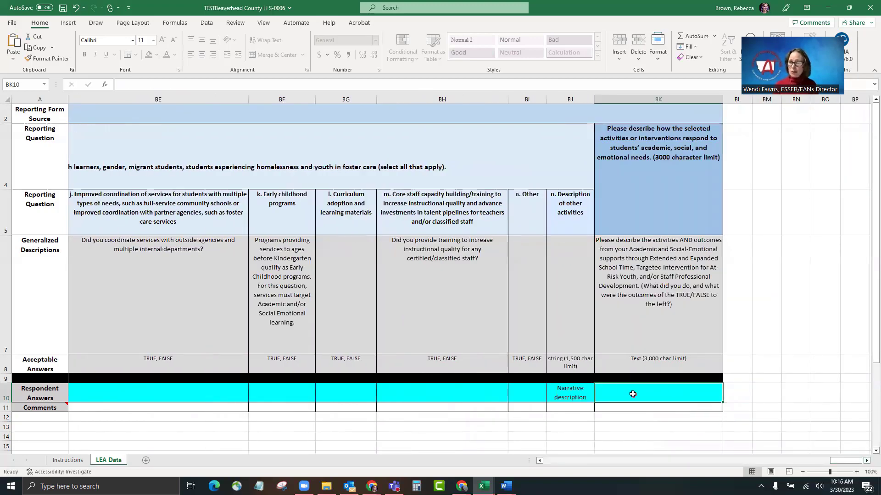
type("Narrati")
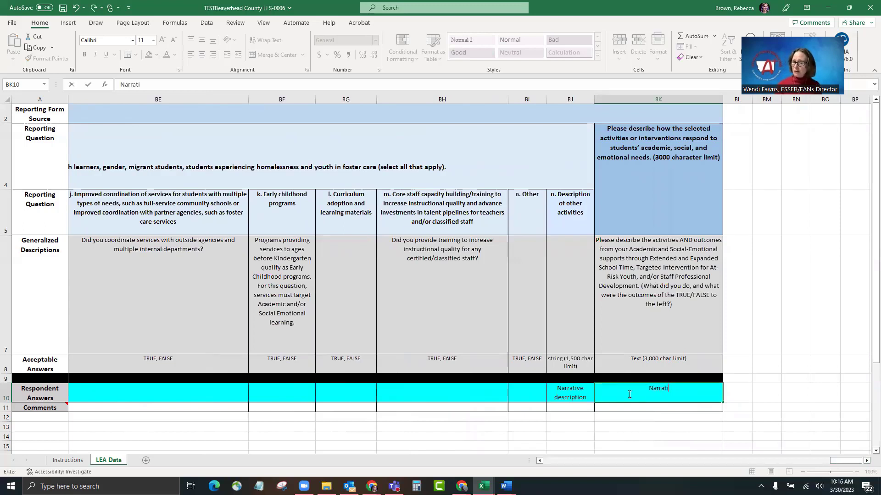
type("ve description")
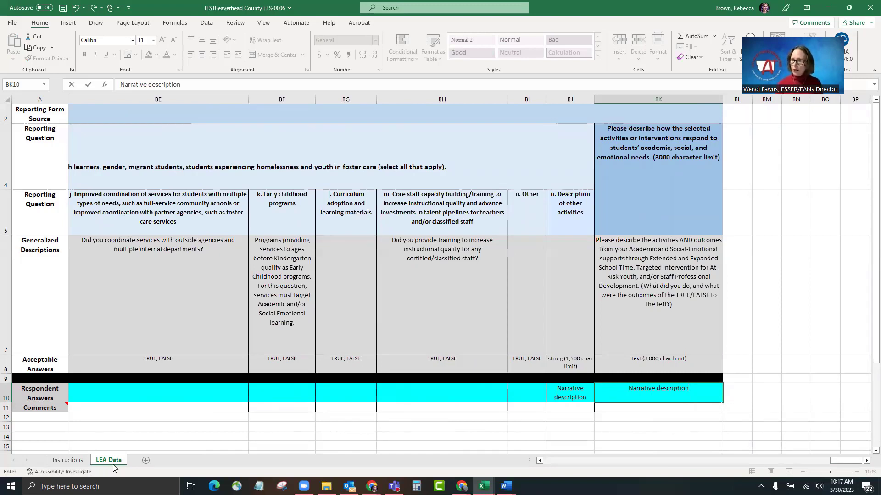
Step: Switch to the Instructions sheet, view the Save As page, then return to the workbook
left_click(58, 460)
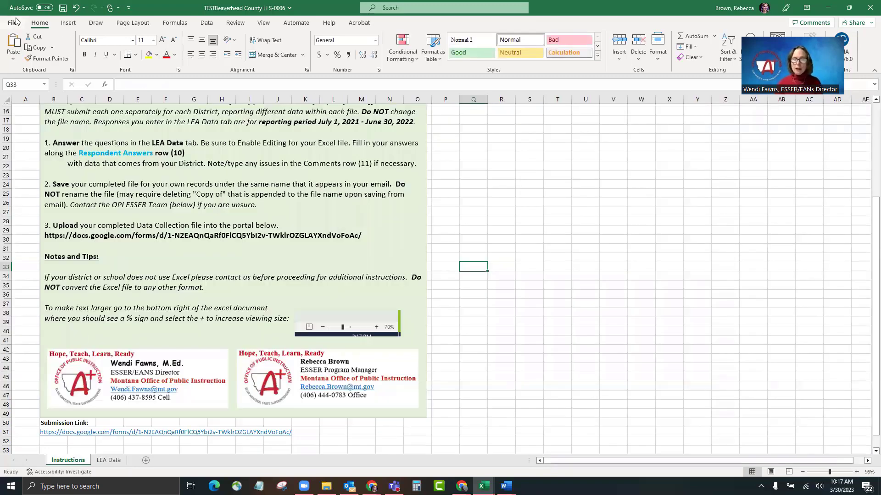
left_click(14, 20)
left_click(30, 145)
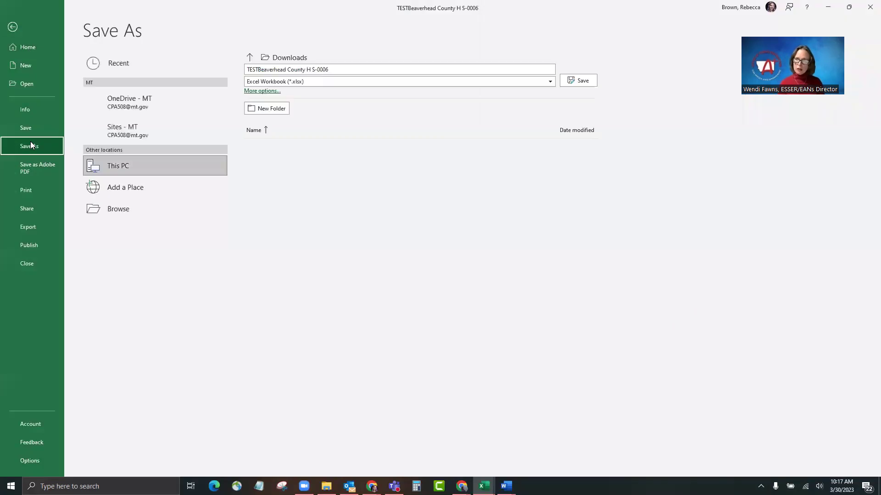
left_click(13, 26)
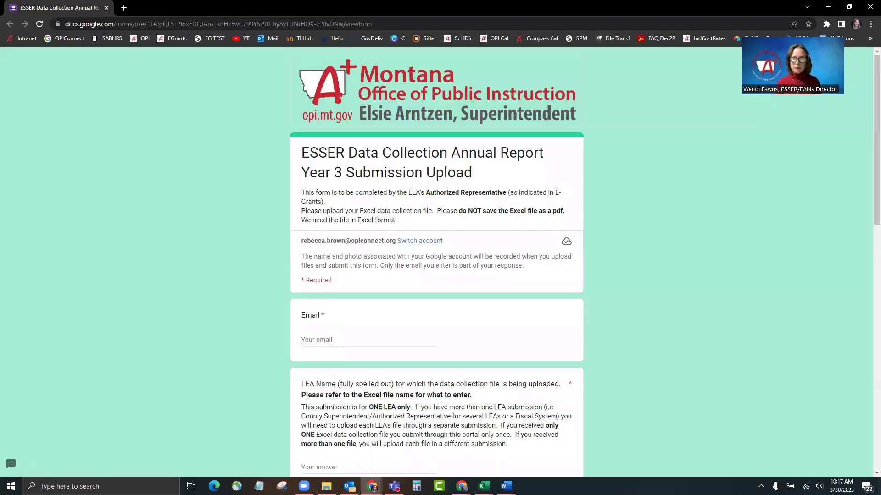
Step: Fill in the respondent e-mail, LEA Name 'TEST Distric' and LEA/LE Number 0000
left_click(336, 339)
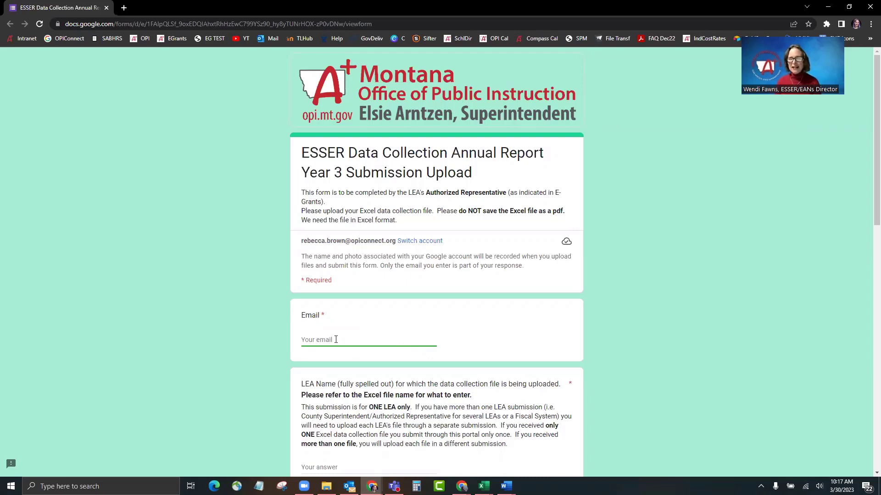
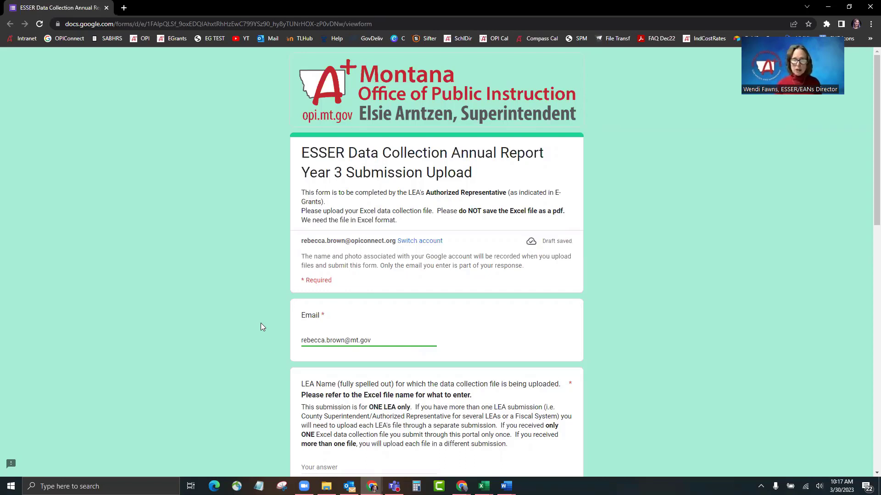
scroll(257, 323, "down", 2)
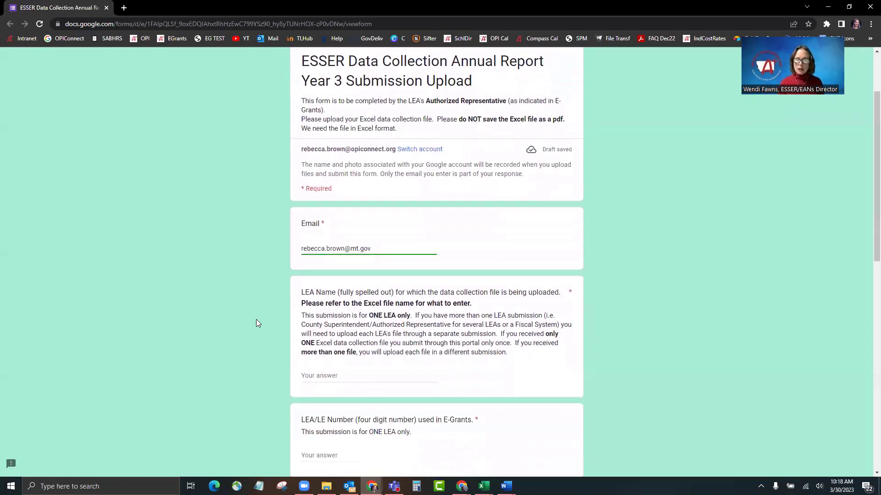
scroll(256, 320, "down", 1)
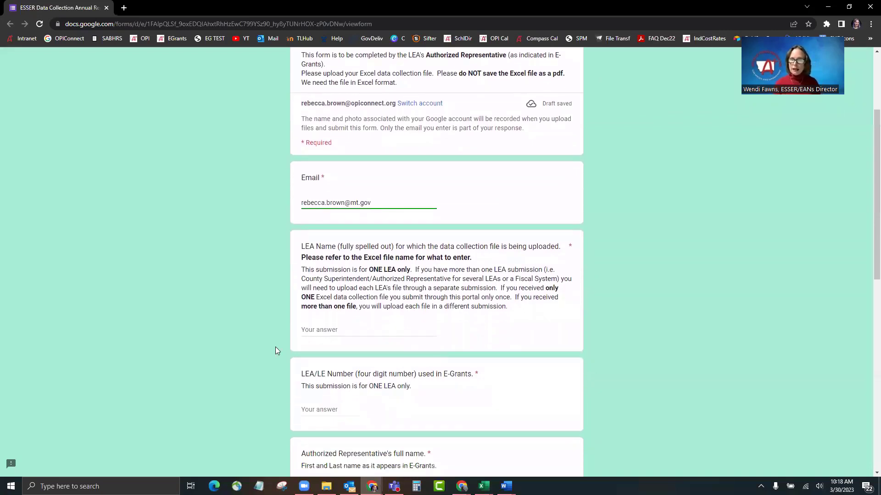
left_click(308, 330)
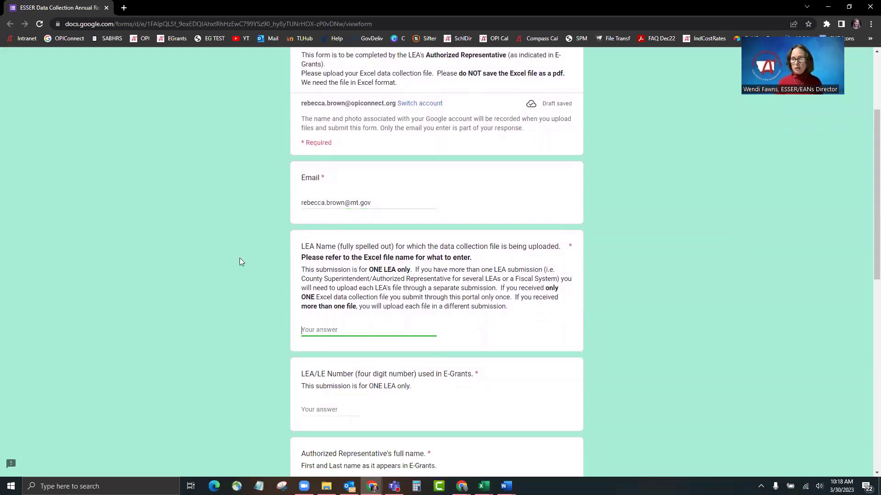
type("TES")
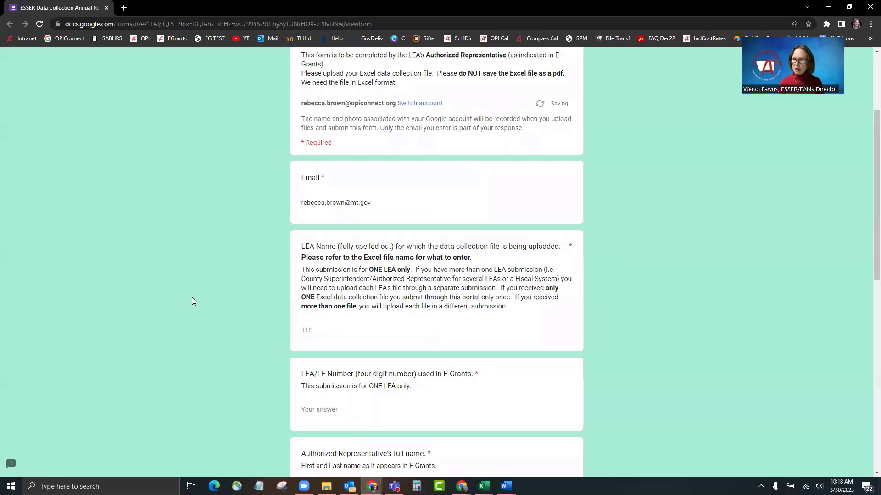
type("T District")
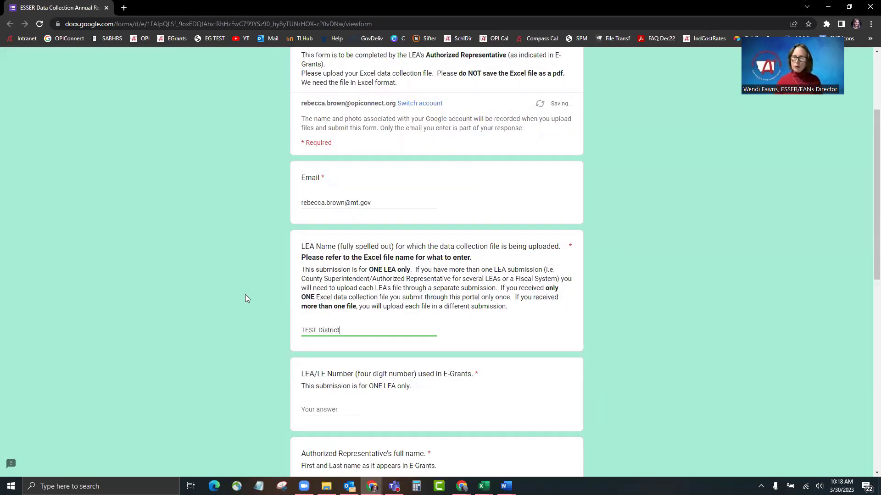
scroll(274, 300, "down", 3)
key("Tab")
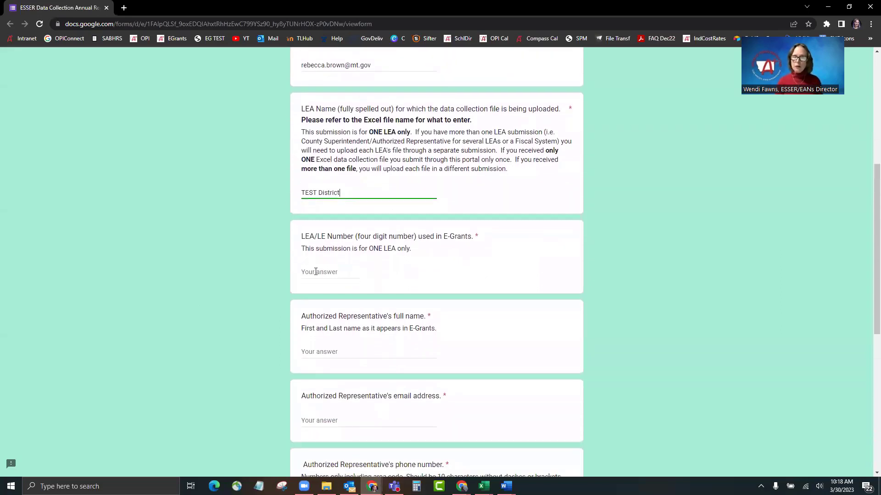
type("0000")
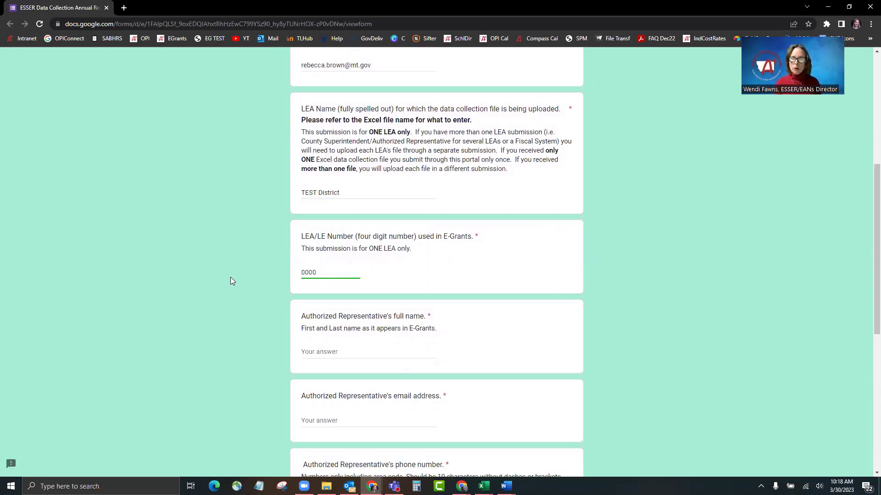
scroll(221, 284, "down", 1)
Step: Enter the representative's full name, e-mail and phone number, and answer No to file conversion
left_click(302, 307)
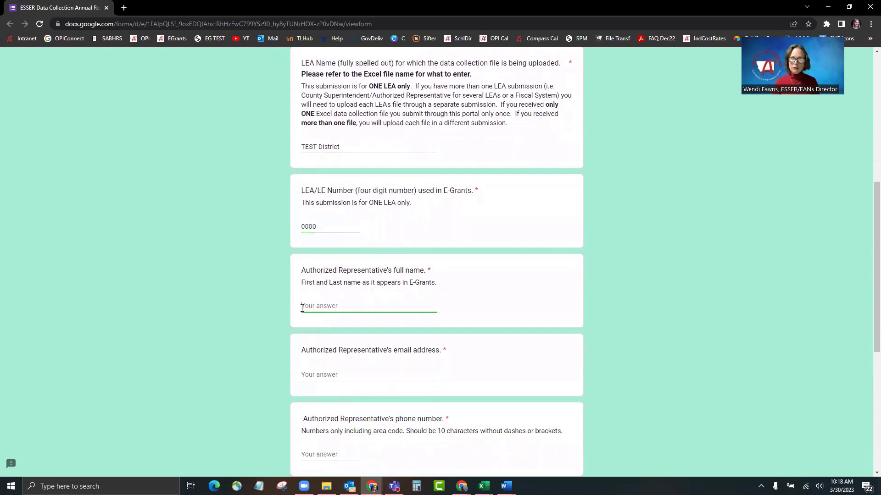
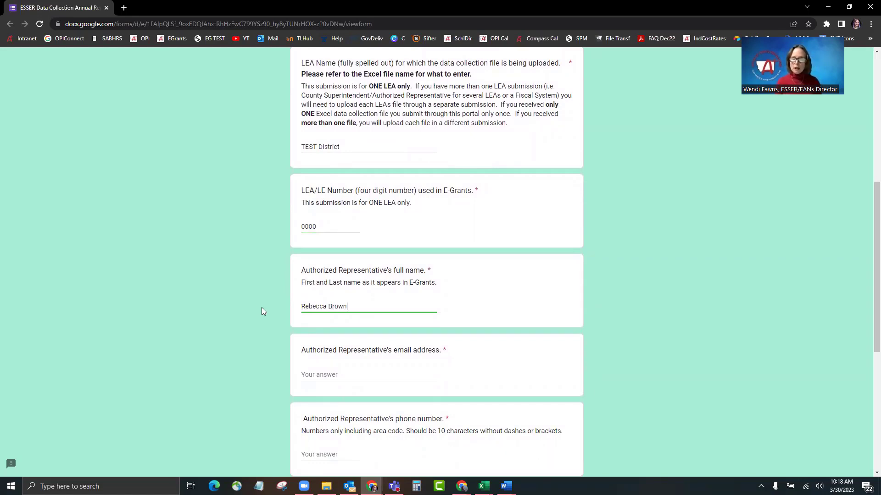
scroll(250, 306, "down", 2)
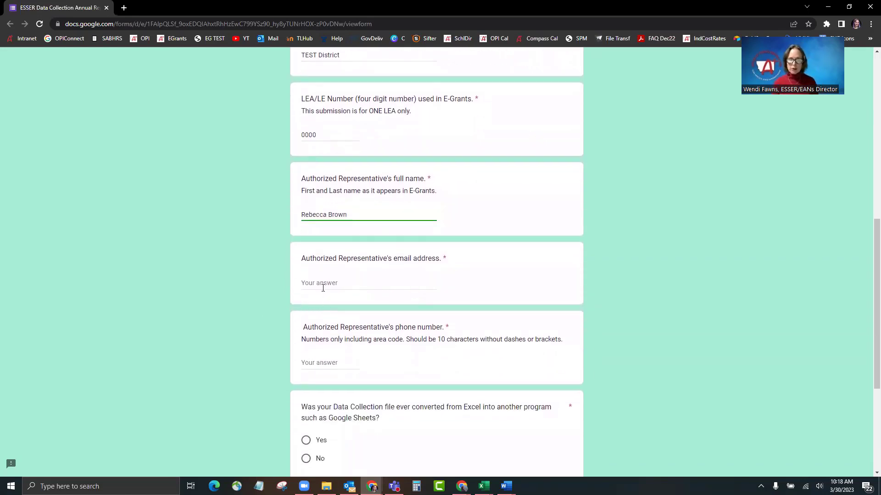
left_click(323, 288)
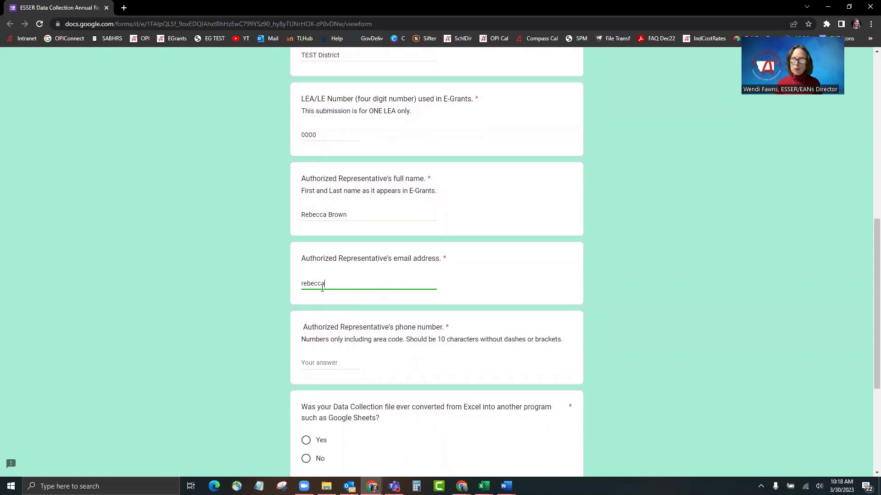
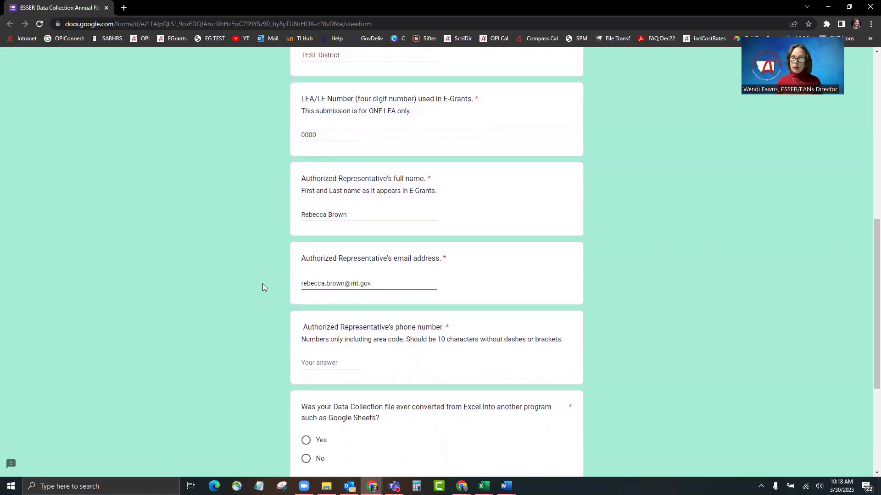
scroll(262, 284, "down", 2)
left_click(321, 271)
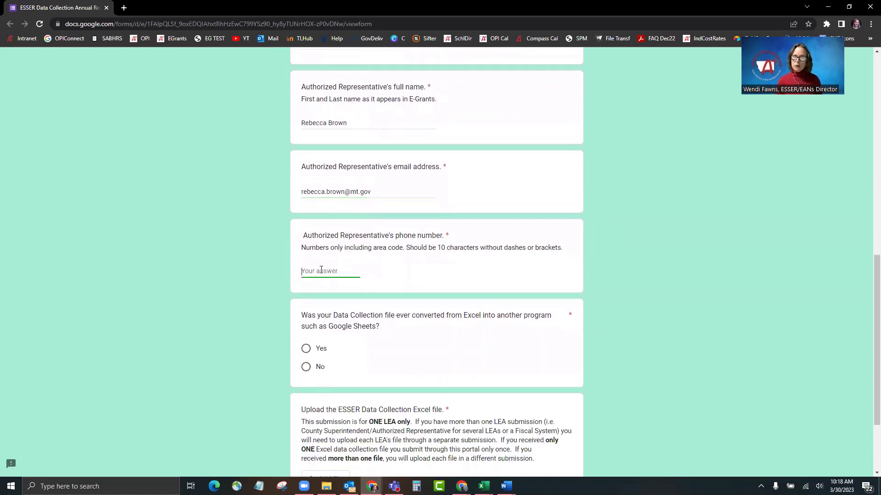
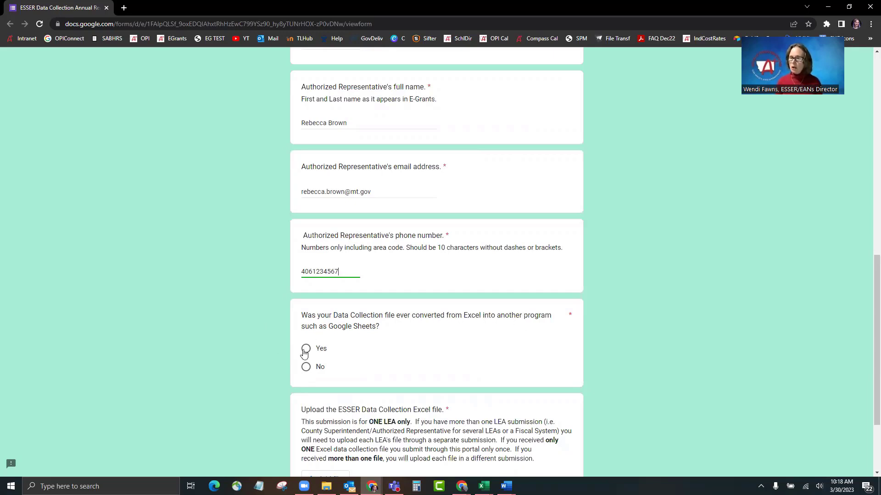
left_click(307, 368)
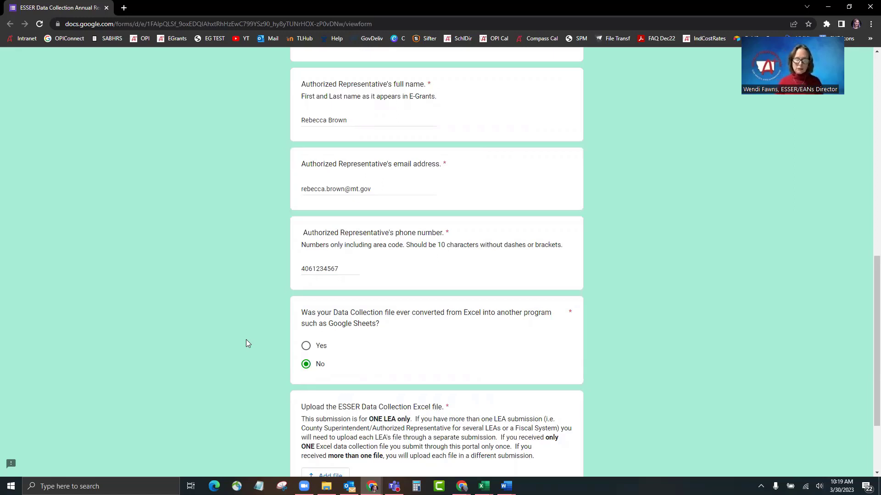
scroll(246, 344, "down", 3)
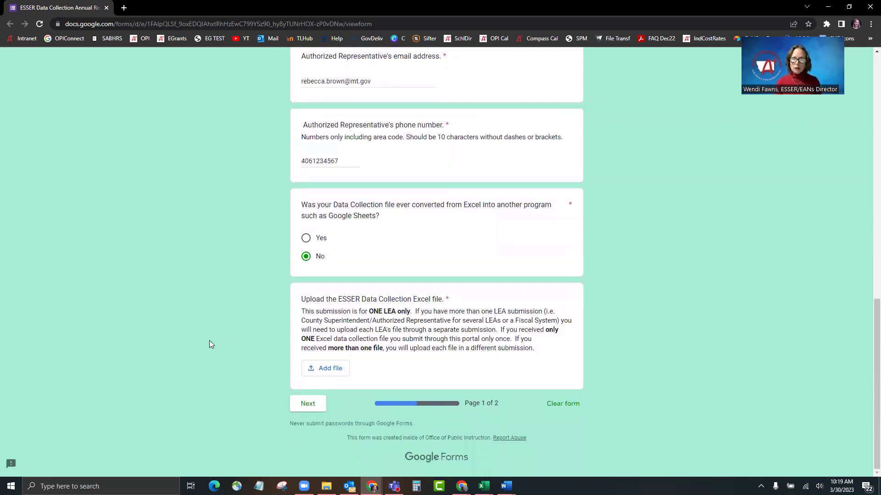
Step: Attach the TESTBeaverhead County H S-0006 spreadsheet from Downloads to the form's upload question
left_click(329, 369)
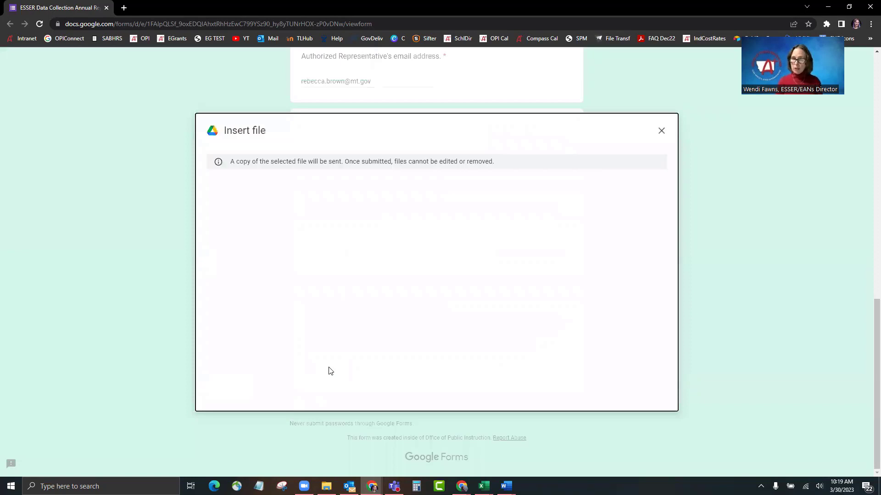
left_click(442, 337)
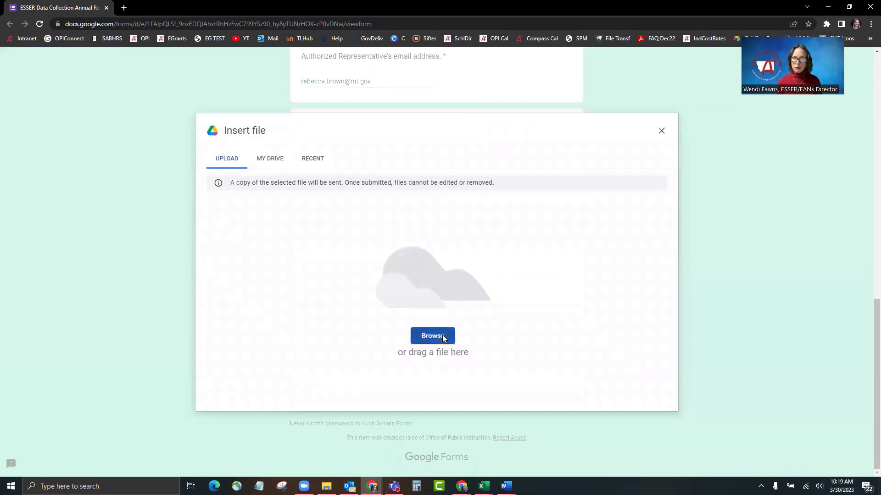
left_click(119, 90)
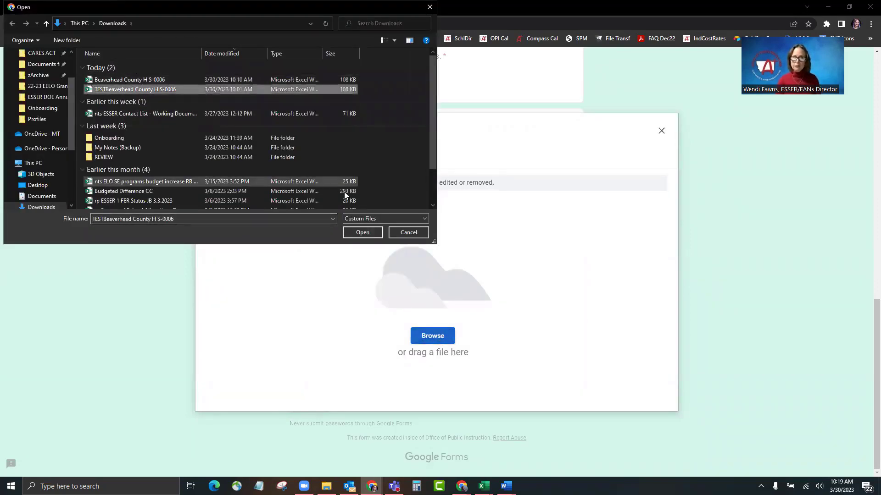
left_click(362, 233)
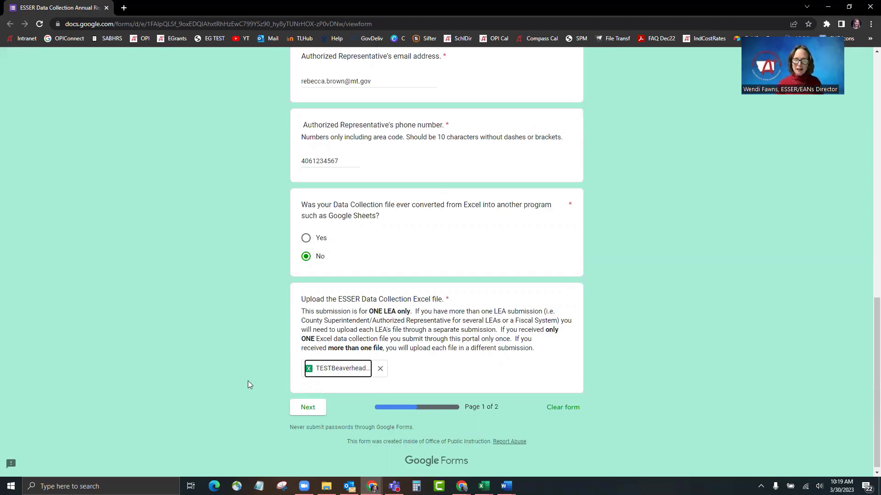
Step: On the form's second page, answer 'Yes, I agree.' to the Authorized Representative statement
left_click(308, 408)
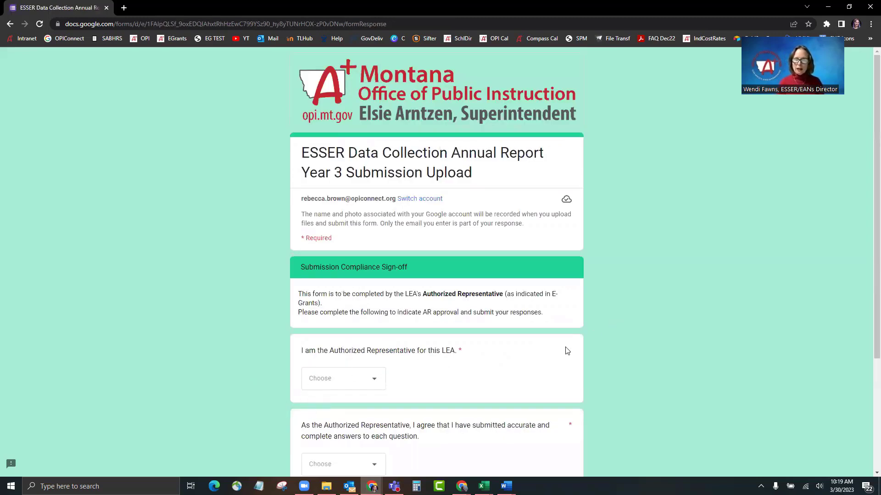
scroll(601, 315, "down", 2)
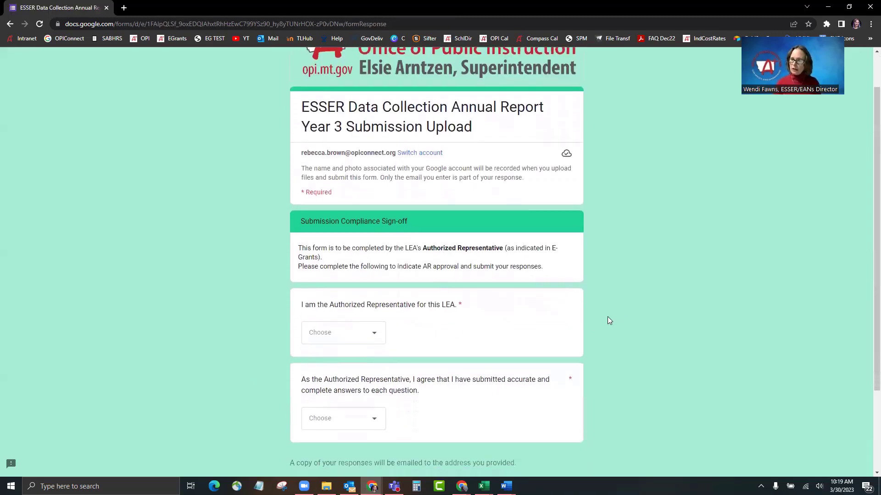
left_click(377, 295)
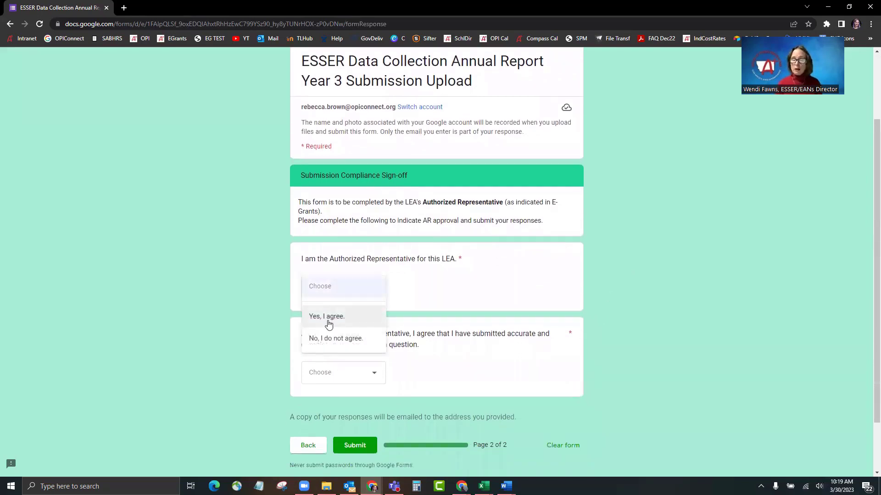
left_click(326, 317)
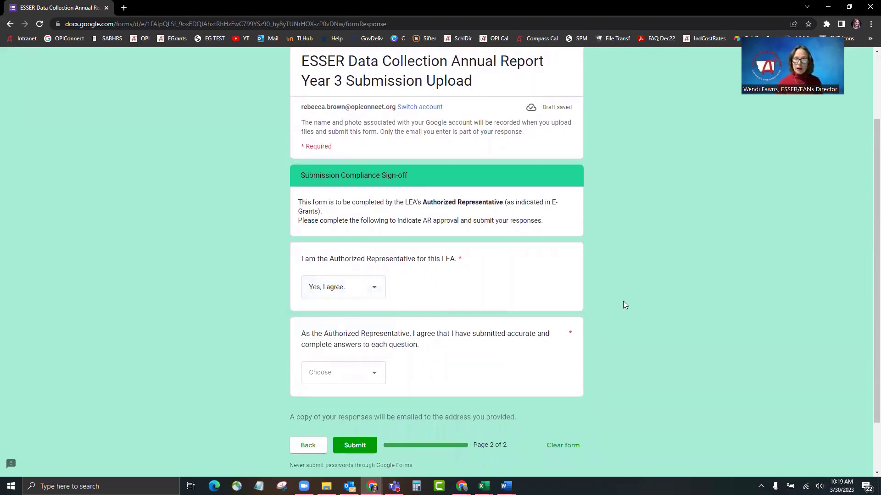
Step: Answer 'Yes, I agree.' to the accuracy and completeness statement and submit the form
scroll(629, 305, "down", 1)
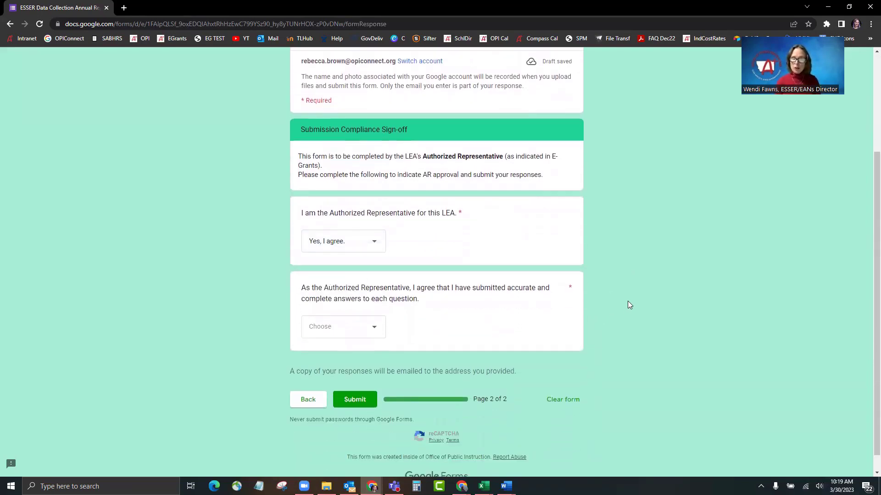
left_click(376, 331)
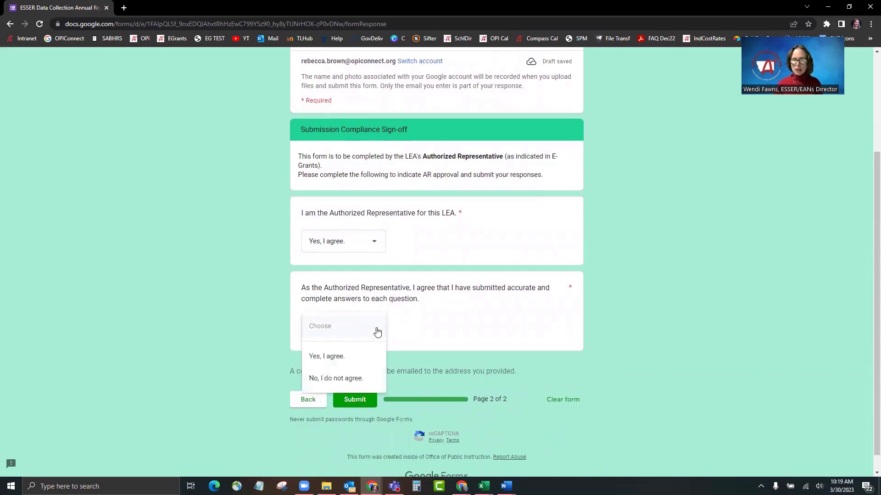
left_click(327, 356)
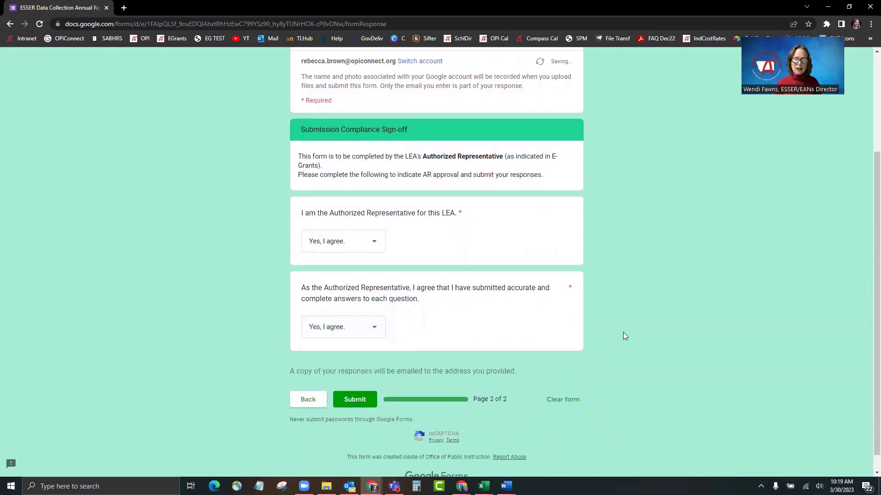
left_click(352, 401)
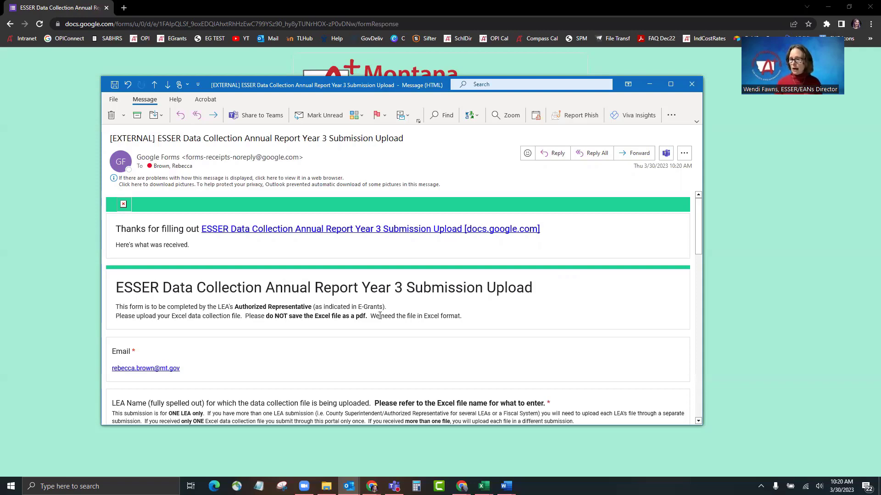
Step: Scroll through the receipt e-mail to check the attached workbook and both 'Yes, I agree.' answers
scroll(424, 318, "down", 5)
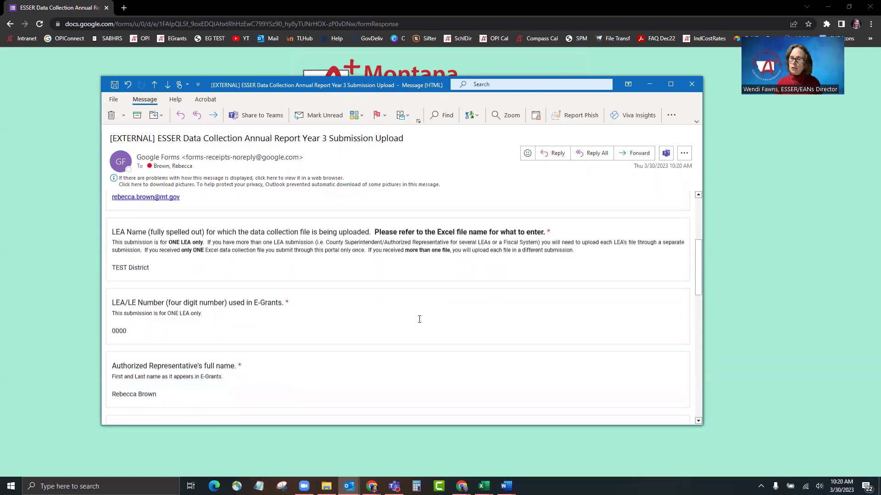
scroll(409, 321, "down", 6)
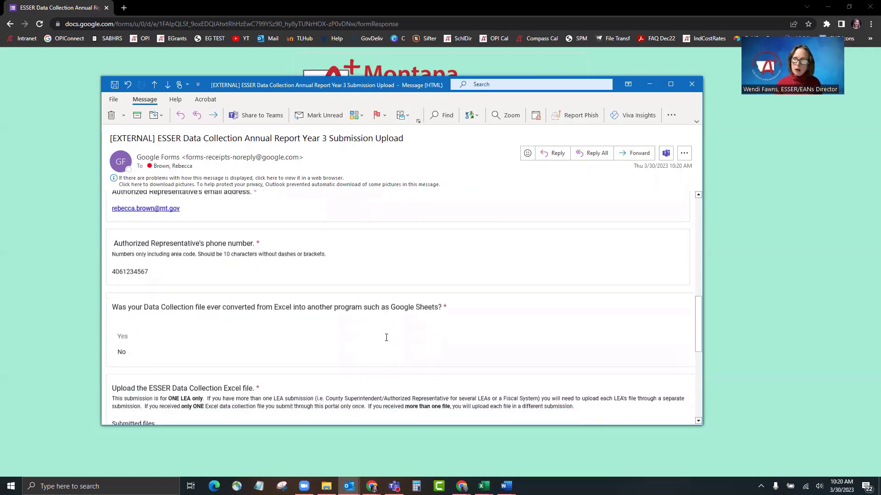
scroll(386, 338, "down", 5)
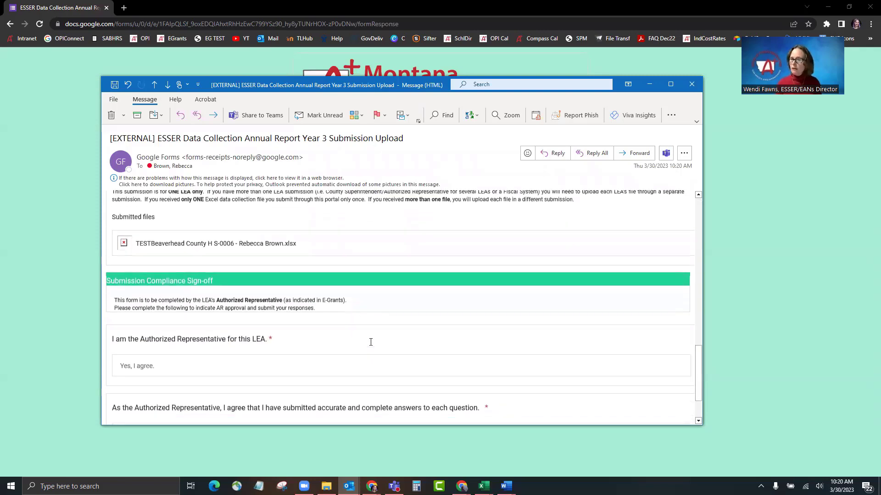
scroll(371, 348, "down", 2)
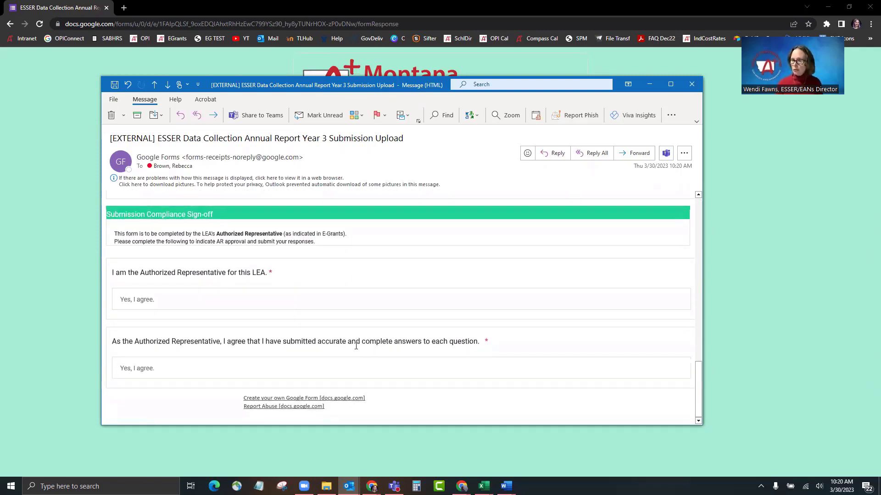
scroll(340, 342, "up", 15)
scroll(322, 334, "up", 4)
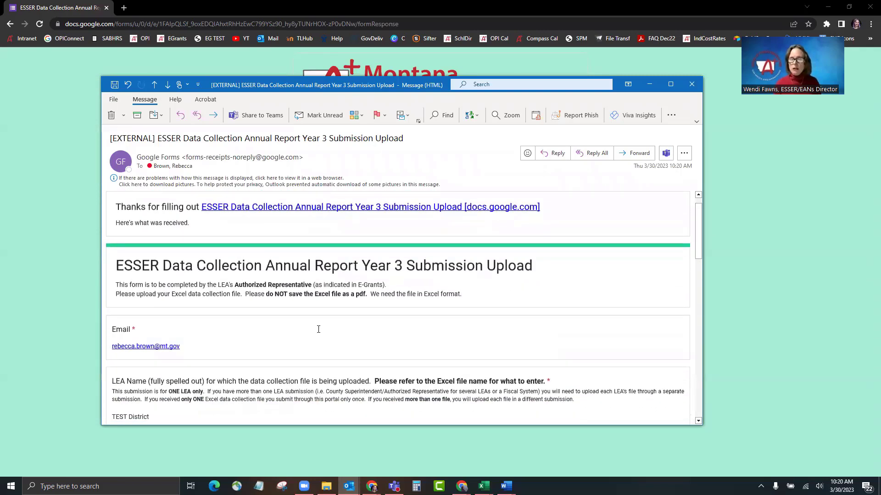
scroll(319, 328, "up", 1)
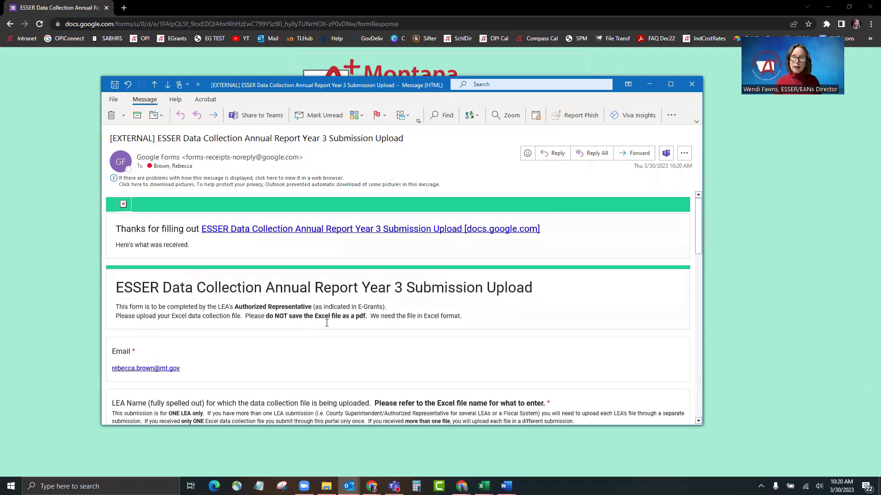